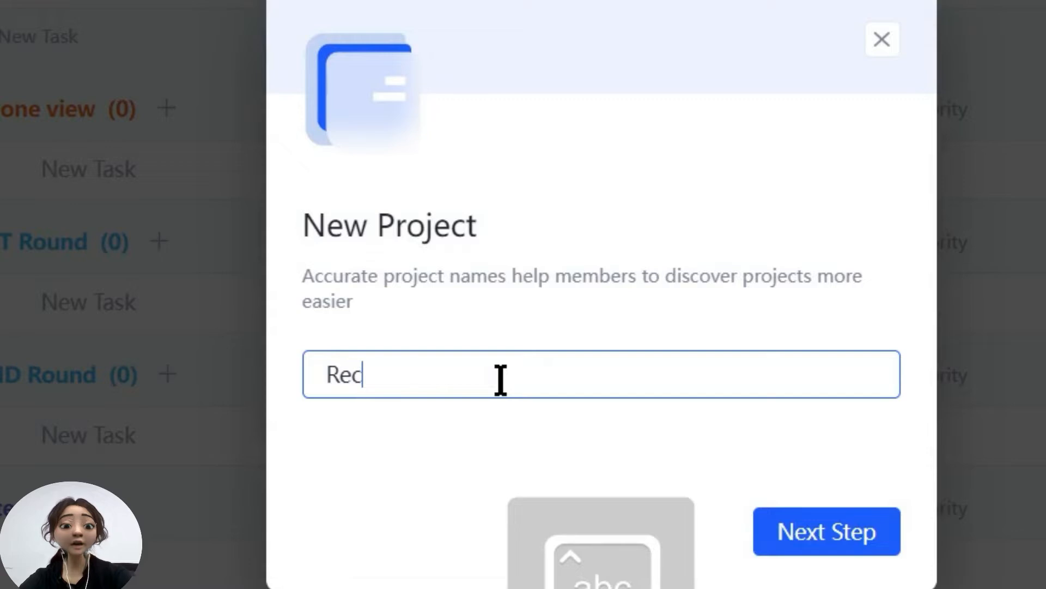
type("ruitm")
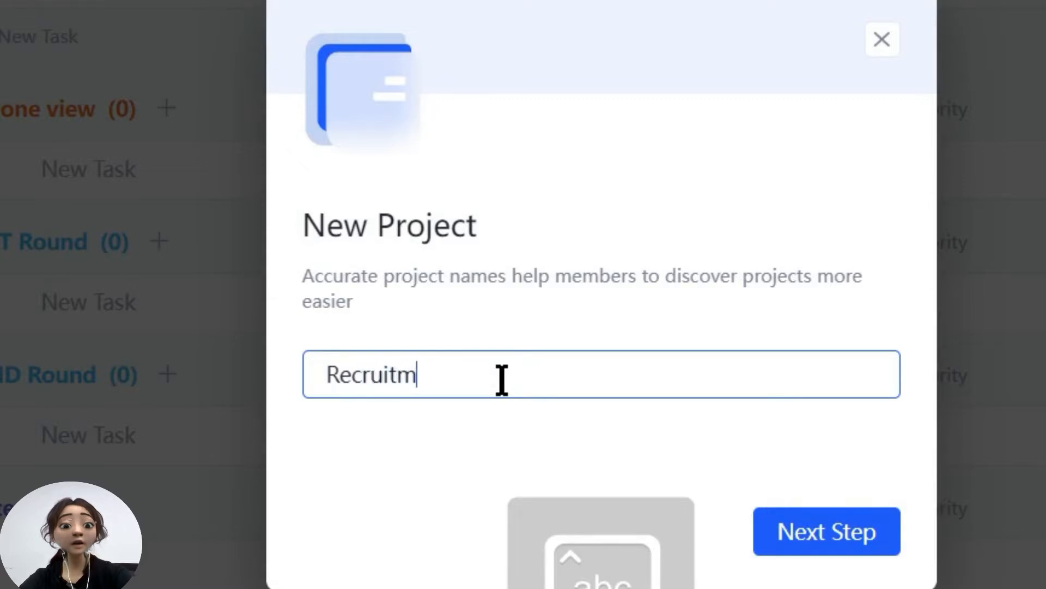
type("ent program")
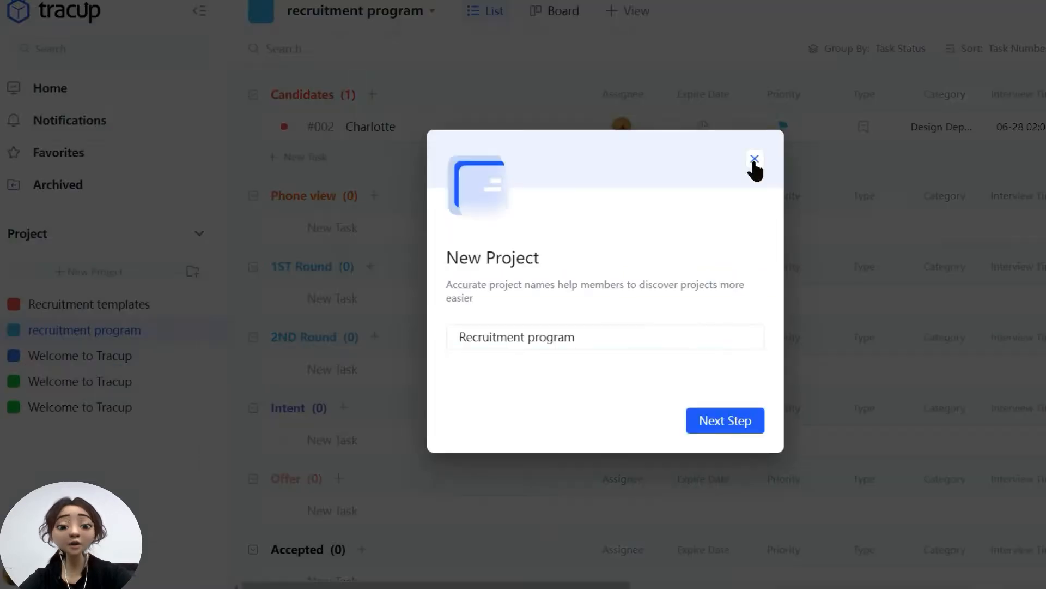
left_click(754, 160)
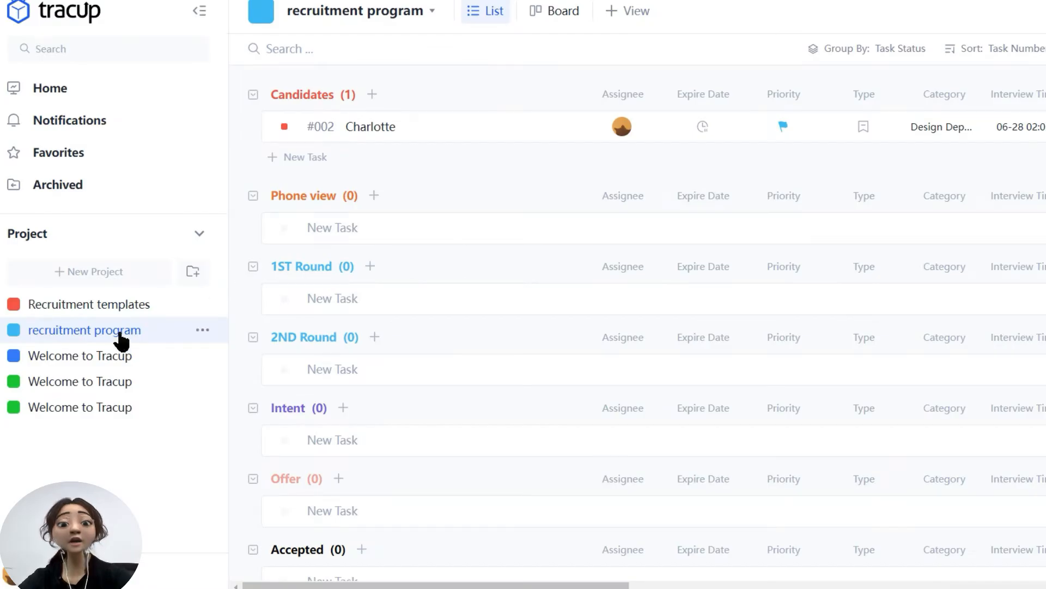
Step: Open the settings of the existing recruitment program project and examine its list of task statuses
left_click(202, 330)
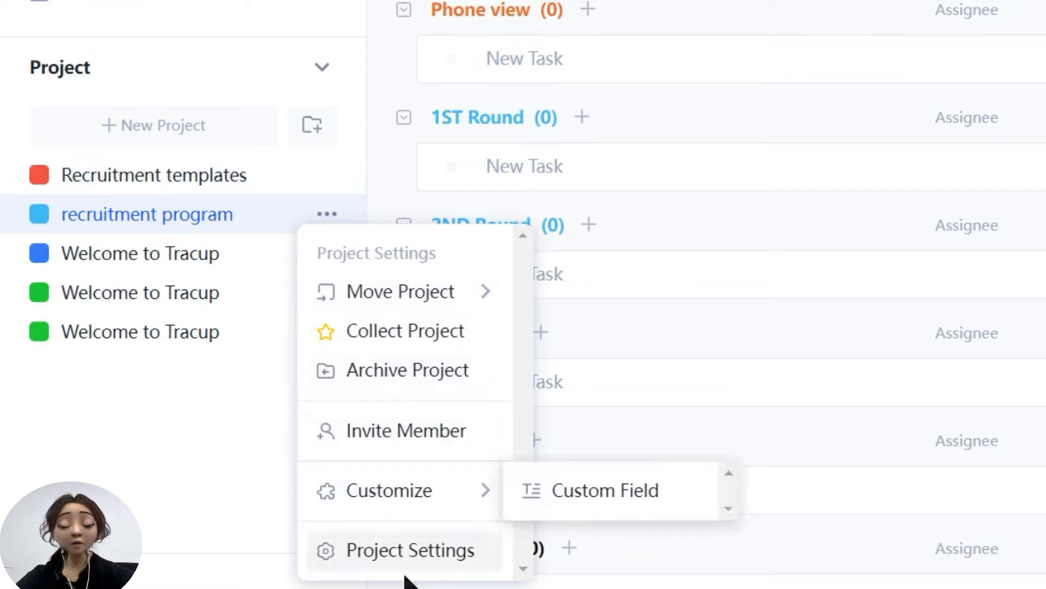
left_click(562, 490)
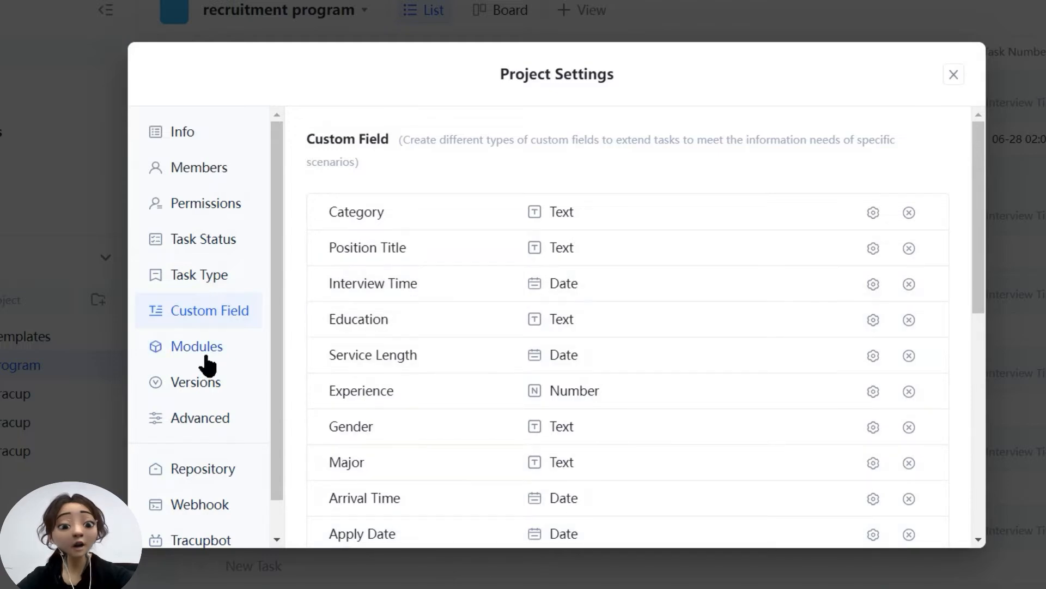
left_click(205, 251)
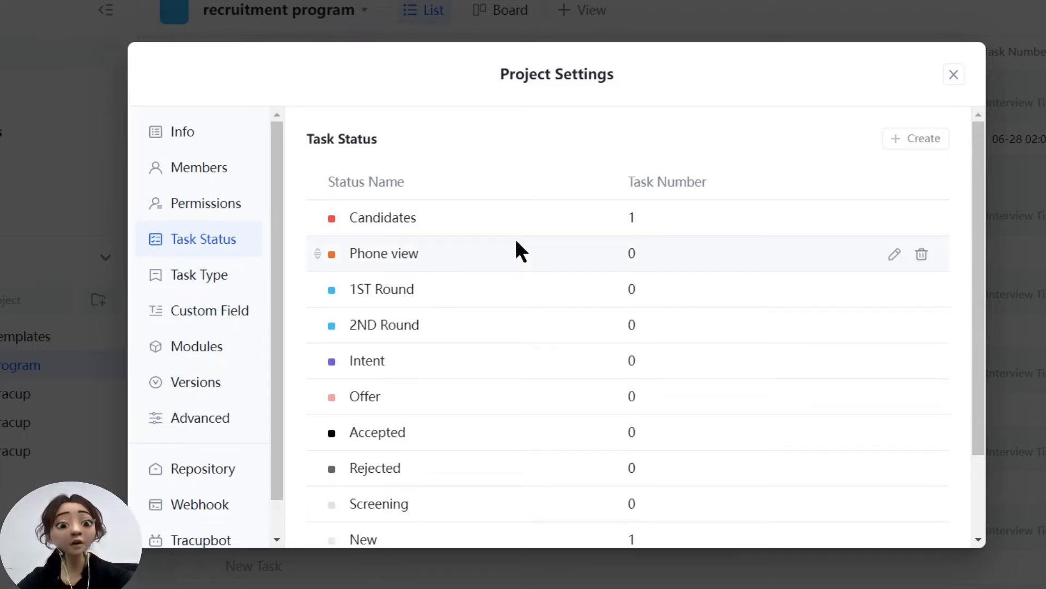
scroll(515, 247, "down", 2)
scroll(450, 491, "up", 2)
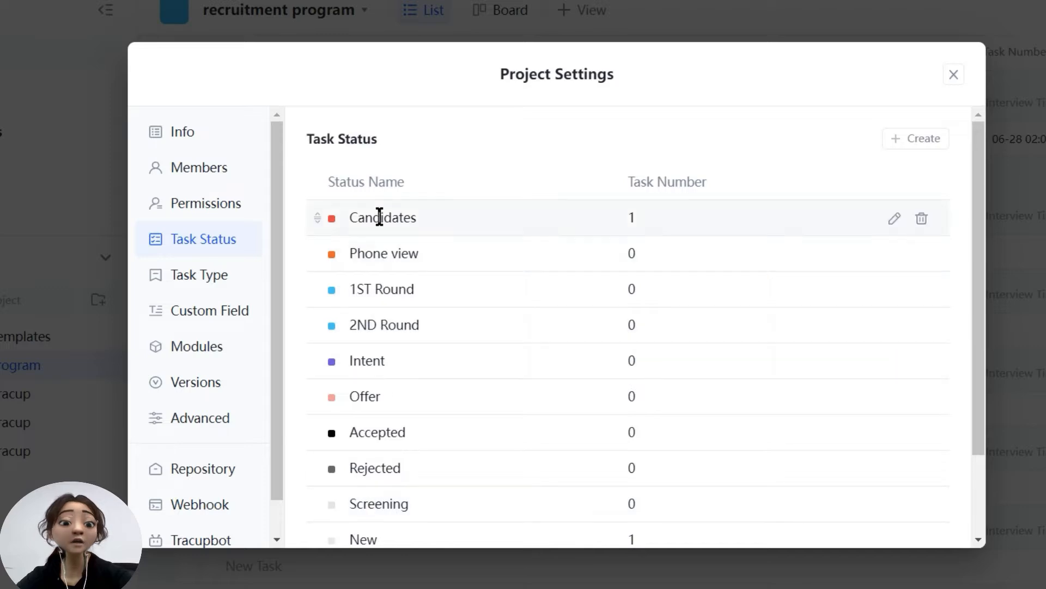
Step: Rename the Candidates task status as Candidate and save the update
left_click(892, 219)
left_click(433, 259)
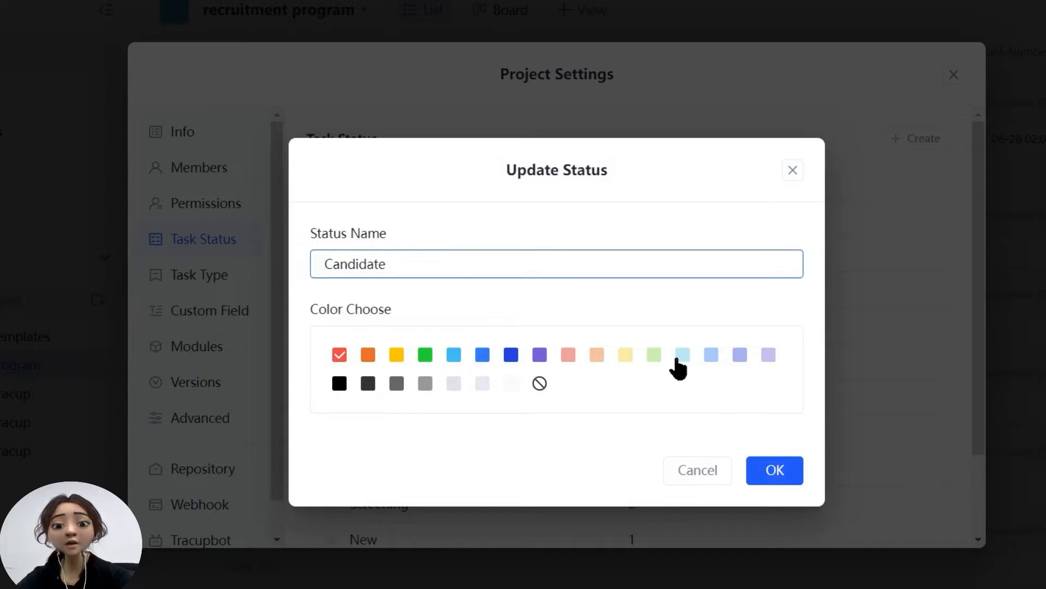
left_click(658, 356)
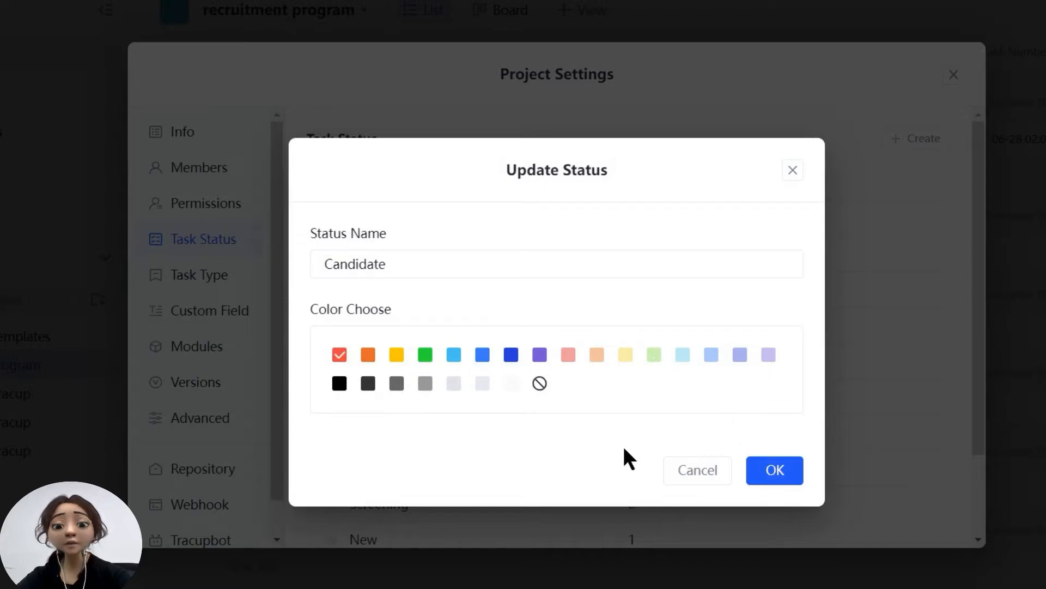
left_click(771, 469)
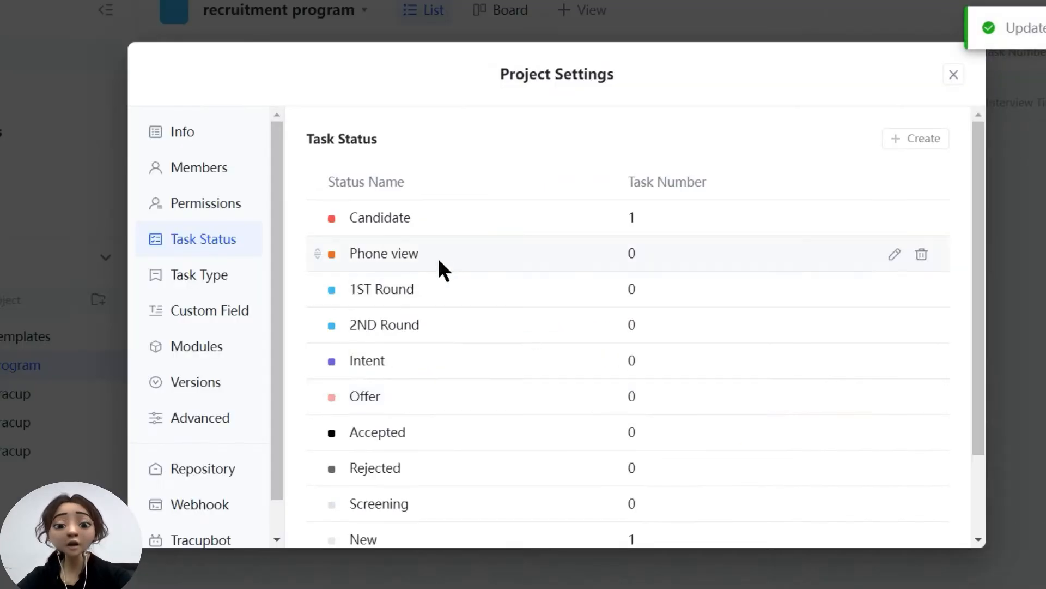
scroll(376, 360, "down", 2)
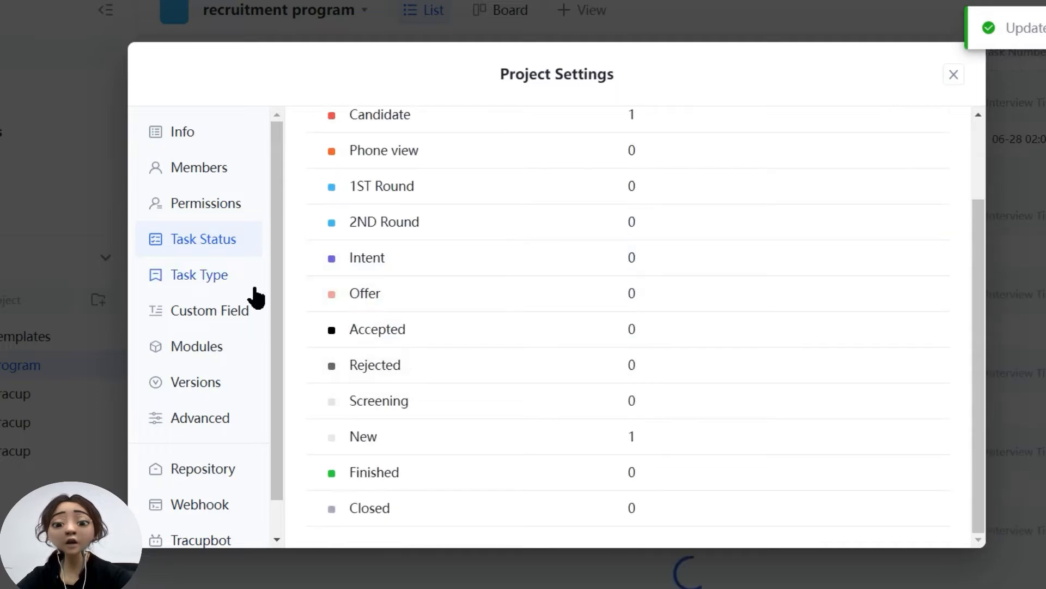
Step: Rename the Engineer task type as Engineering in the project's task types
left_click(219, 289)
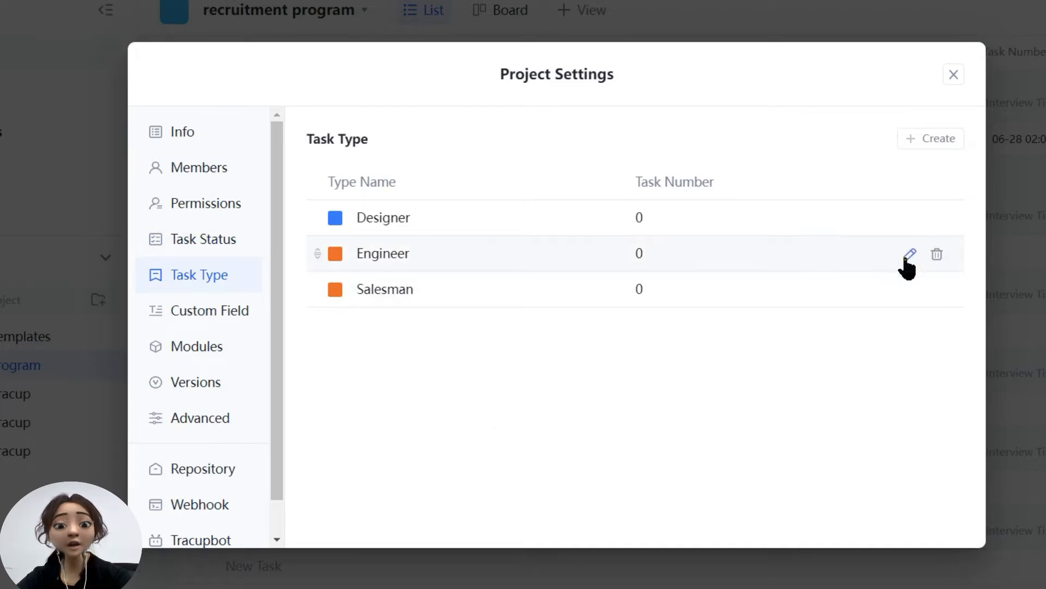
left_click(909, 256)
left_click(412, 205)
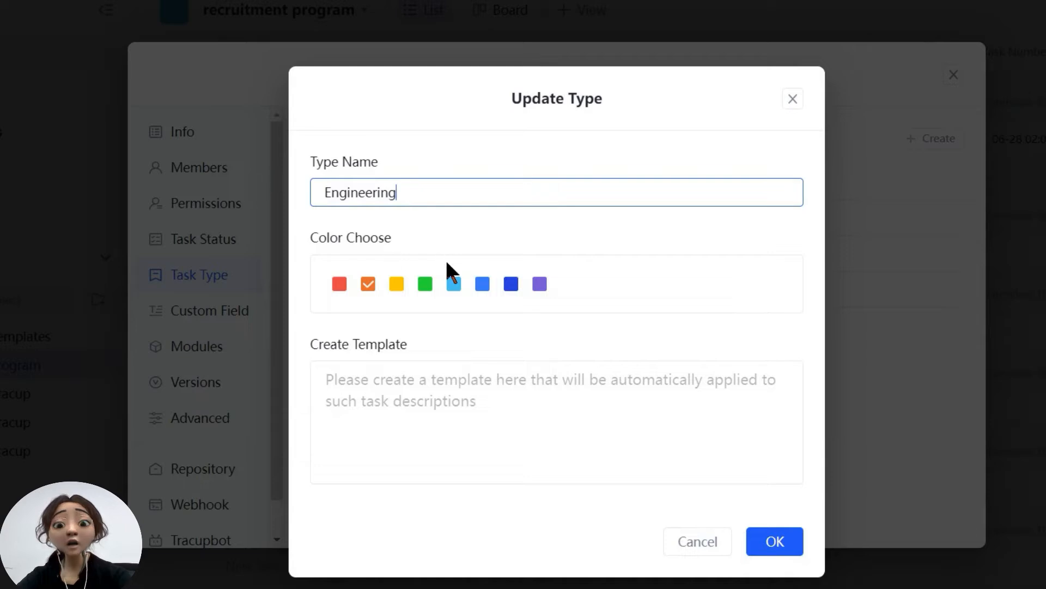
left_click(772, 545)
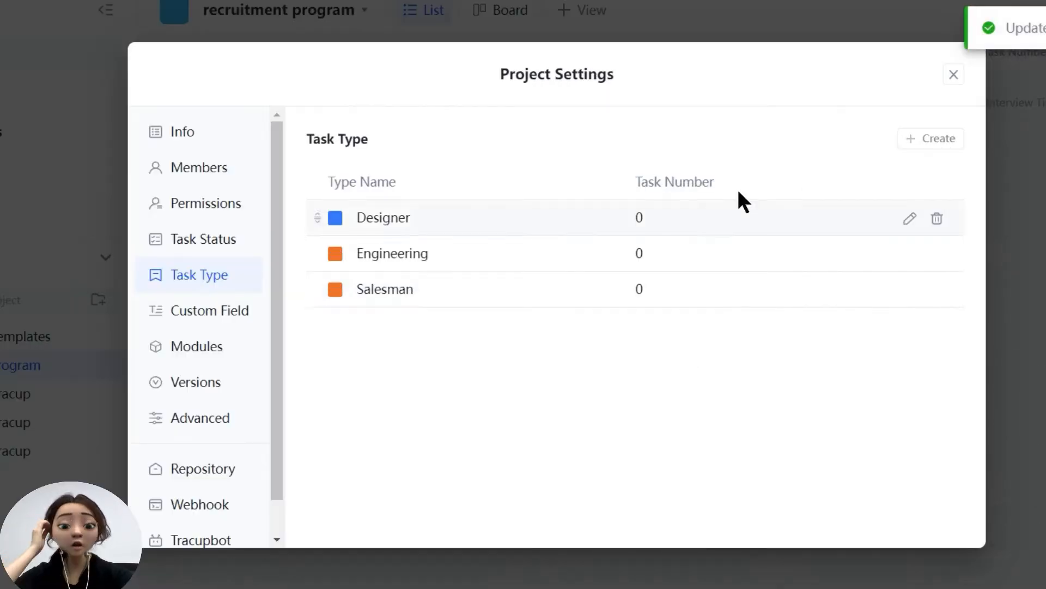
Step: Create a new task type named Product with the purple colour
left_click(950, 143)
left_click(376, 193)
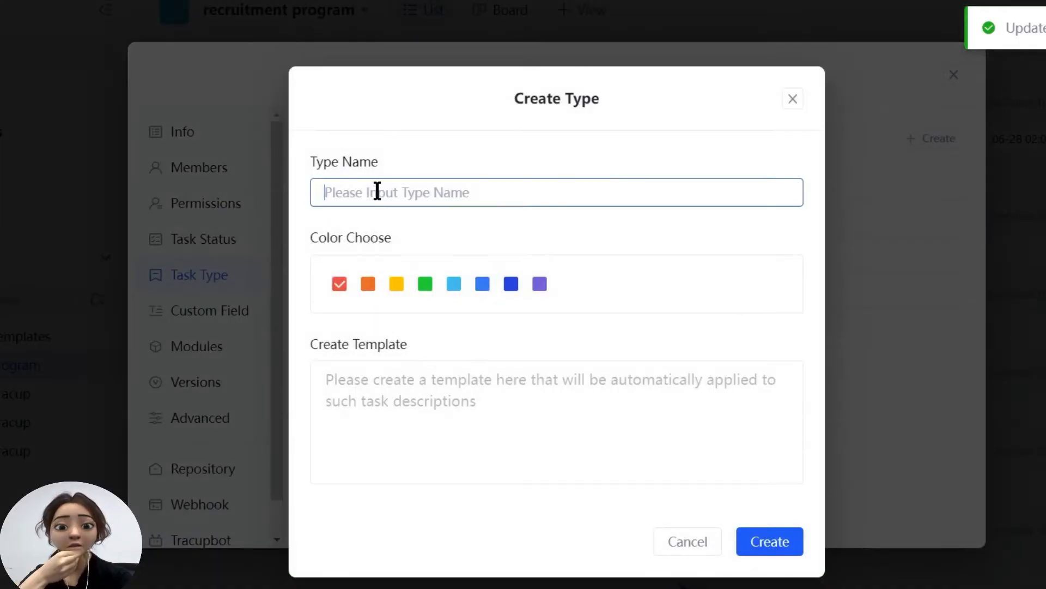
type("P")
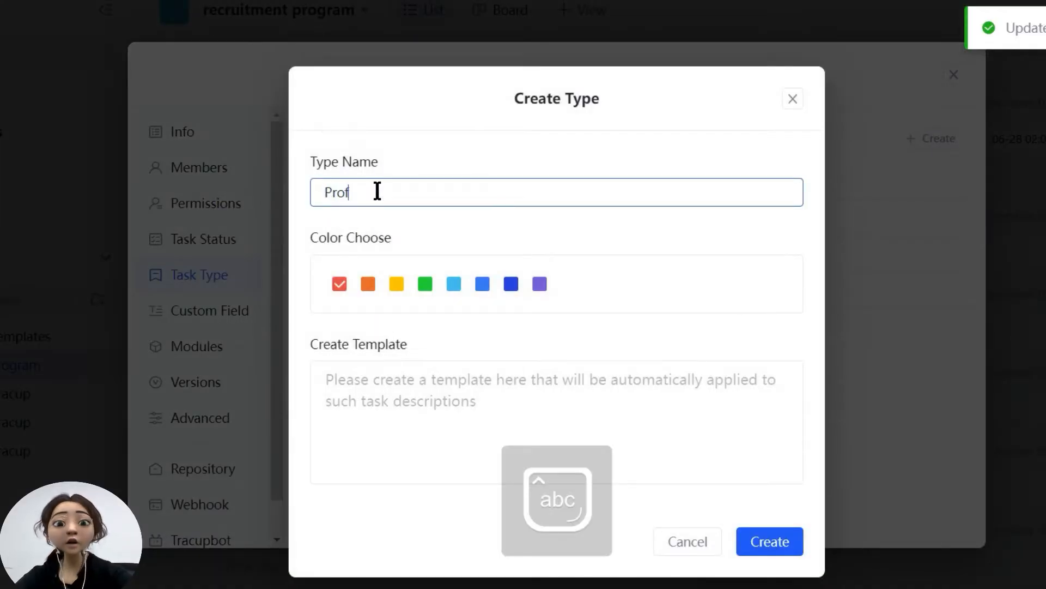
type("roduct")
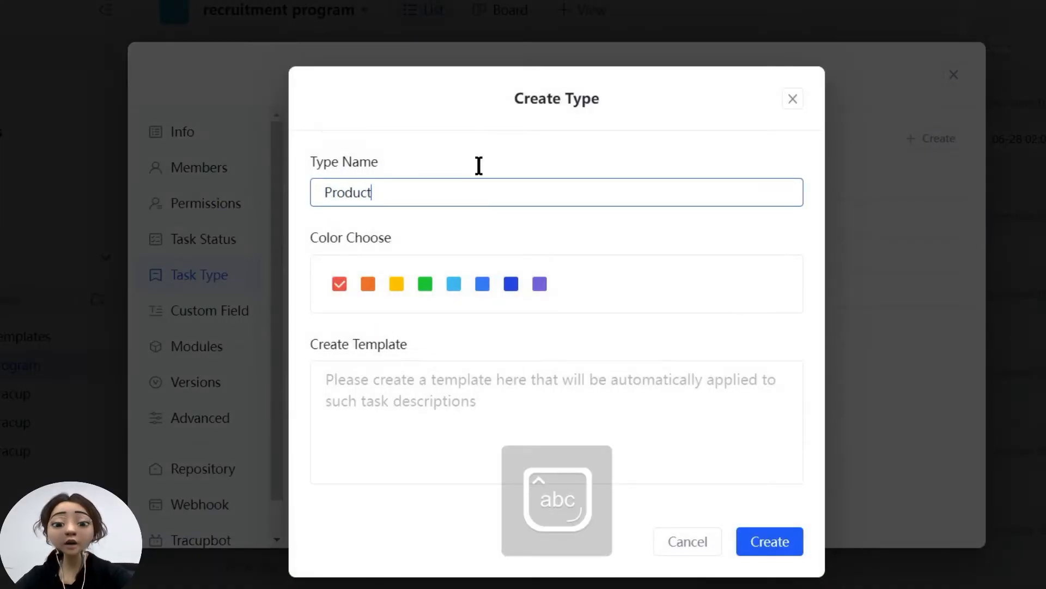
left_click(540, 284)
left_click(747, 550)
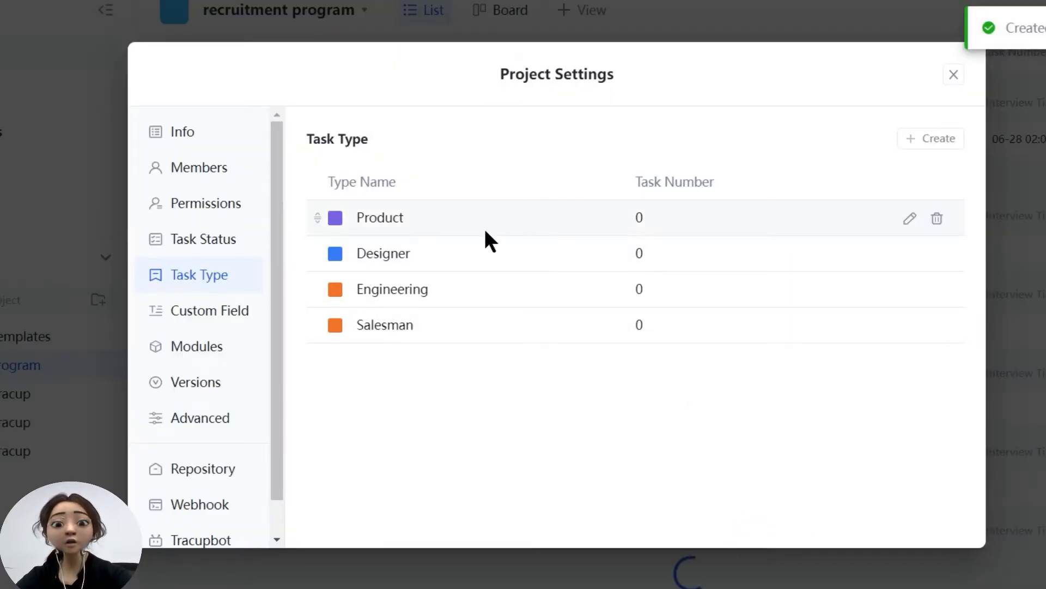
Step: Create a new task type named Marketing with the light blue colour
left_click(904, 140)
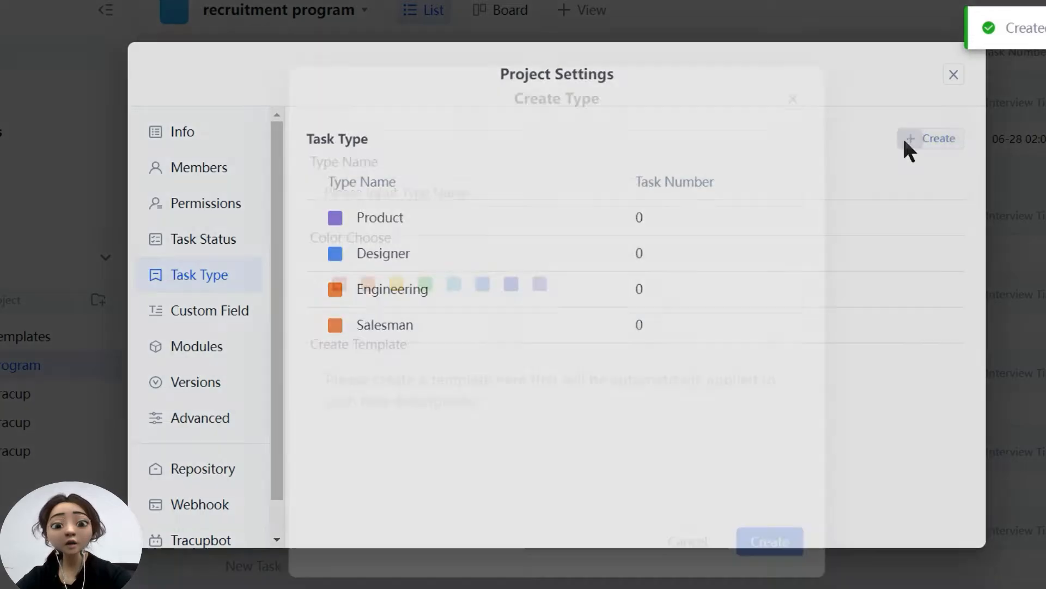
left_click(453, 284)
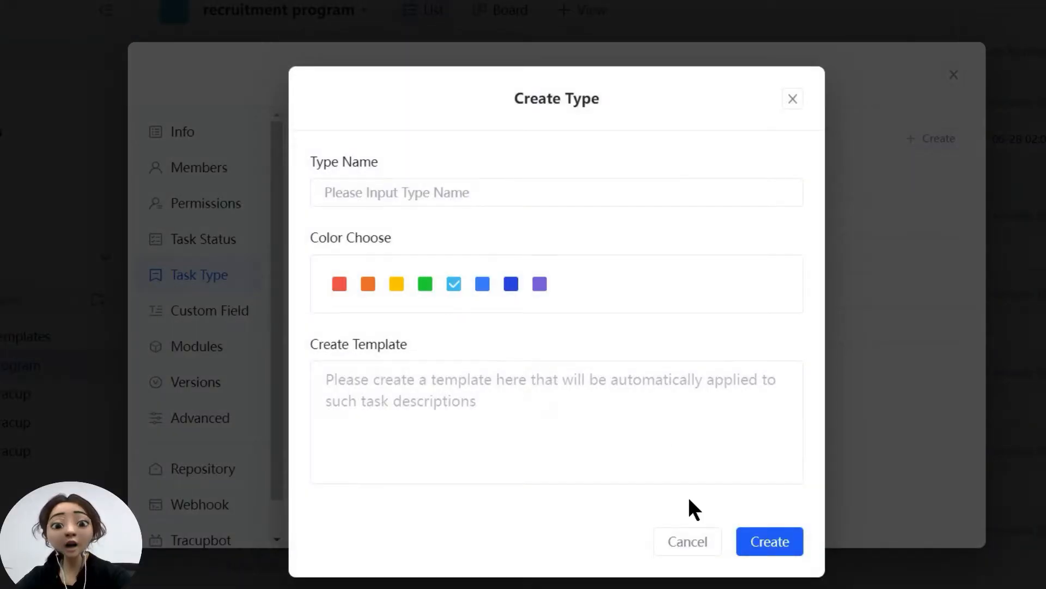
left_click(499, 201)
type("Marketing")
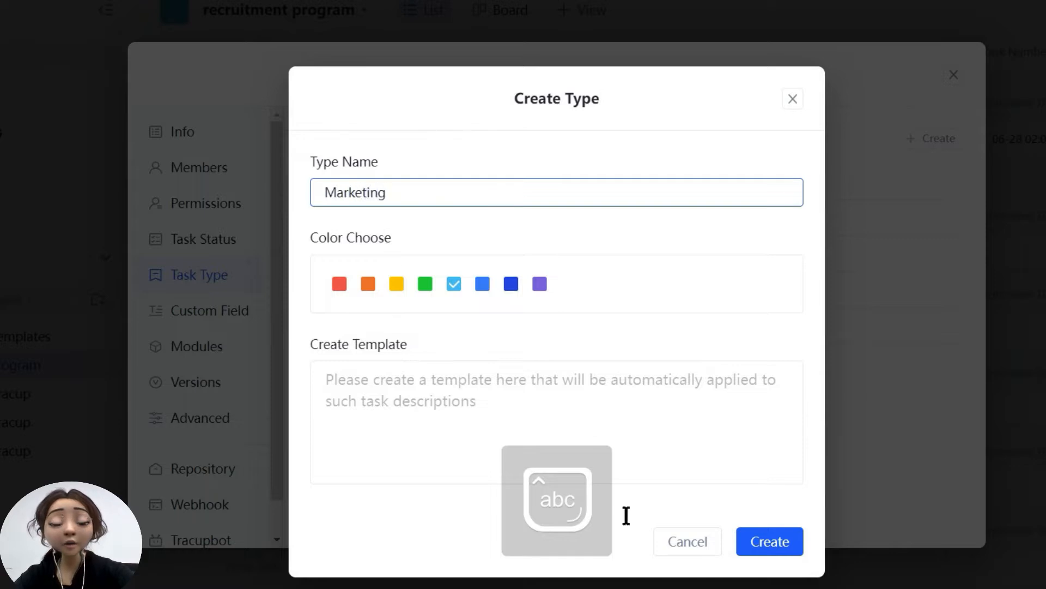
left_click(788, 546)
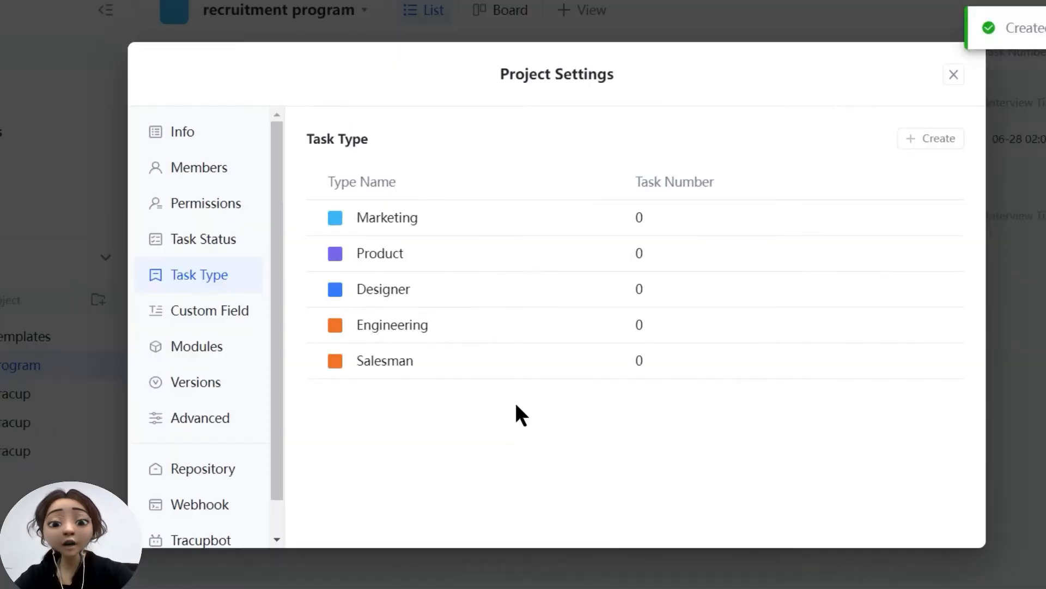
Step: Examine the project's custom fields and their field types, from the first entry to the end of the list
left_click(221, 311)
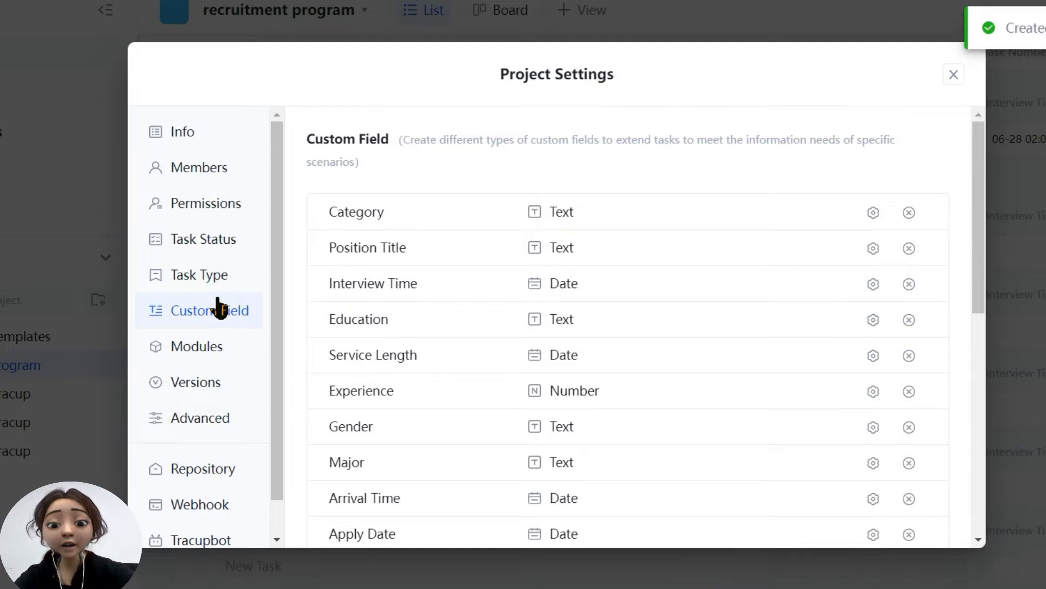
scroll(390, 381, "down", 5)
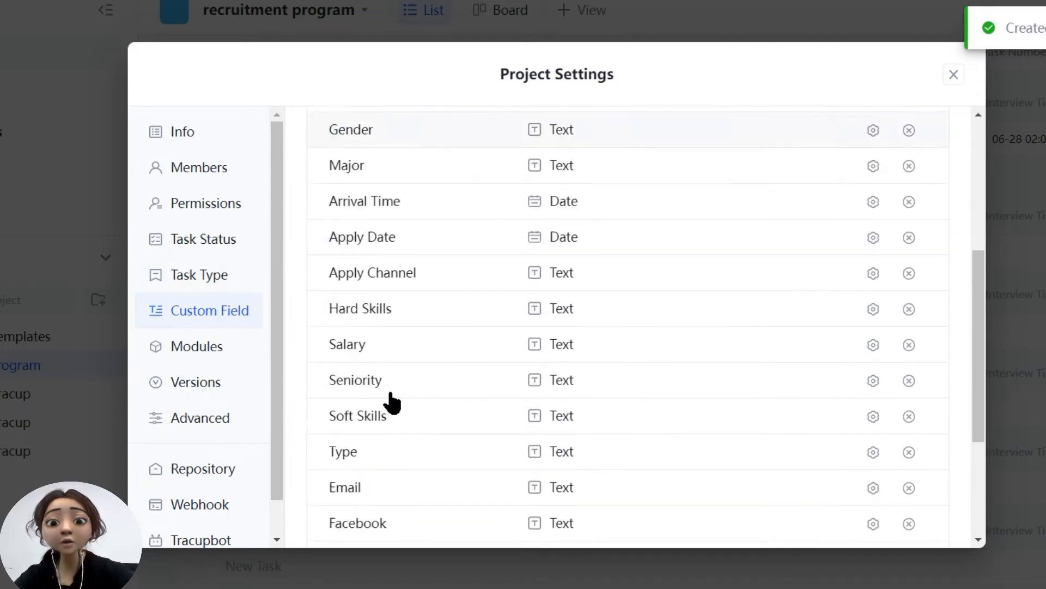
scroll(349, 327, "up", 3)
scroll(360, 311, "up", 2)
scroll(411, 262, "down", 8)
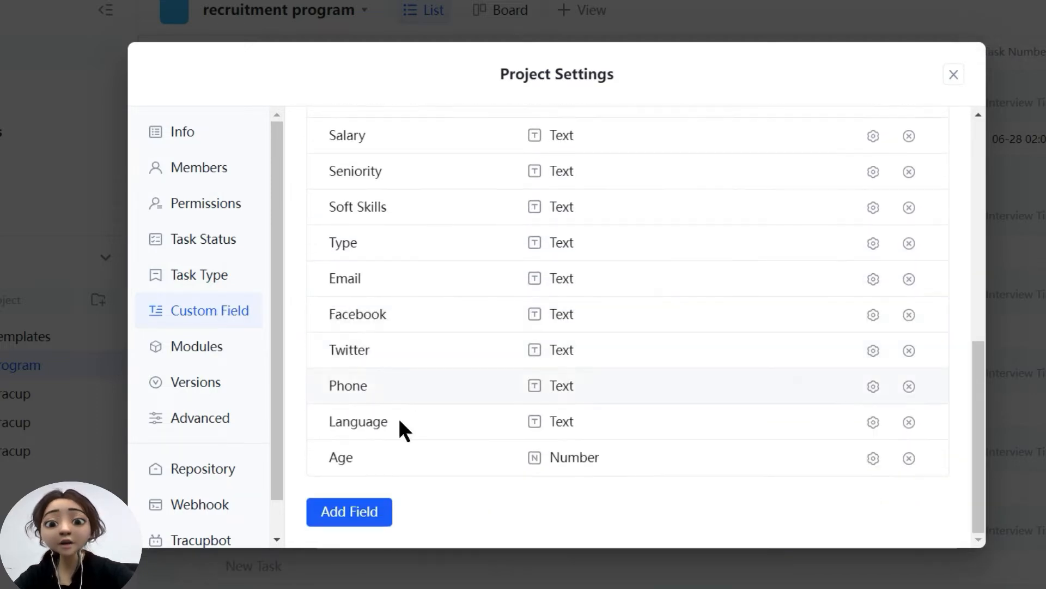
Step: Bring up all available custom fields for adding, collapse the Text, Number and Date groups, and examine the Text fields
left_click(357, 526)
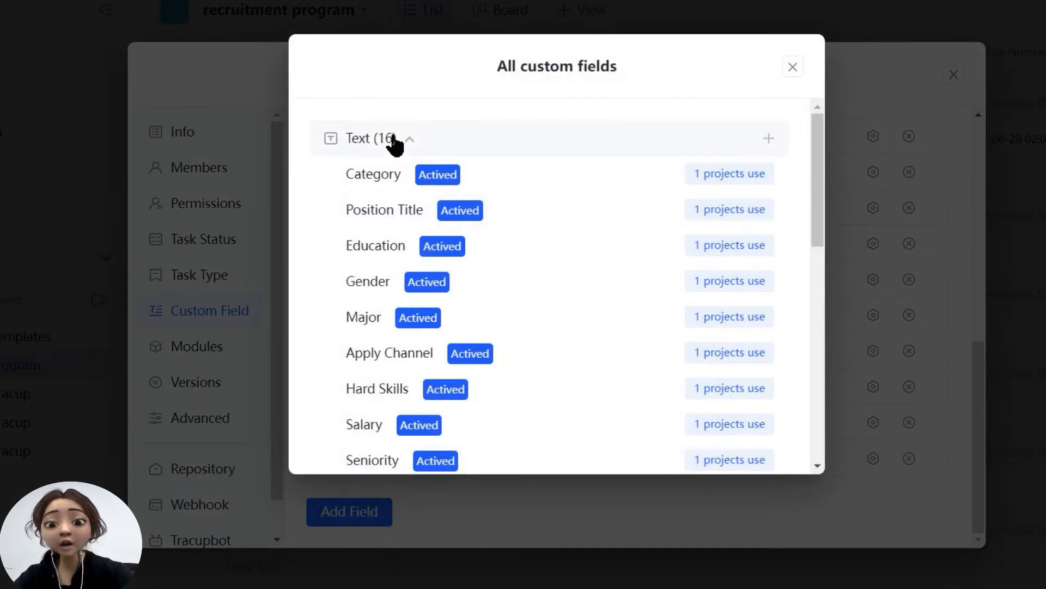
left_click(392, 140)
left_click(425, 177)
left_click(411, 214)
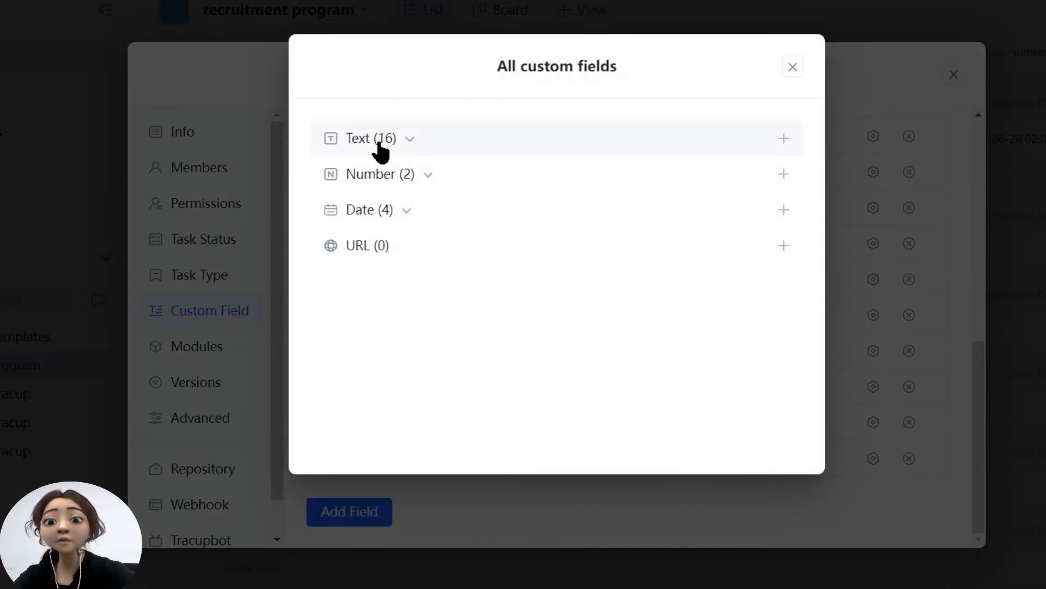
left_click(398, 143)
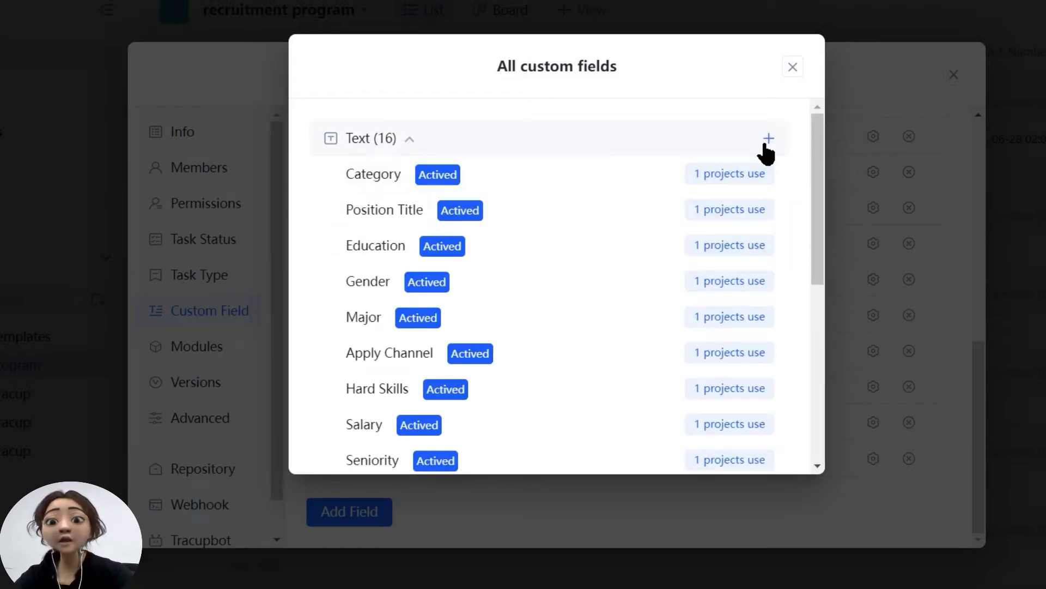
scroll(397, 322, "down", 5)
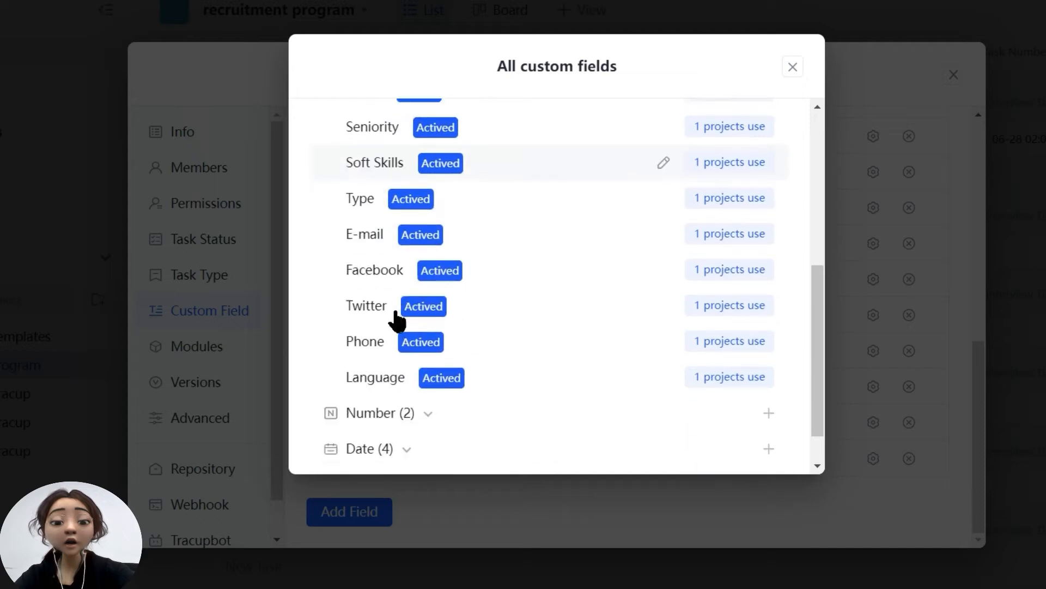
scroll(416, 233, "up", 10)
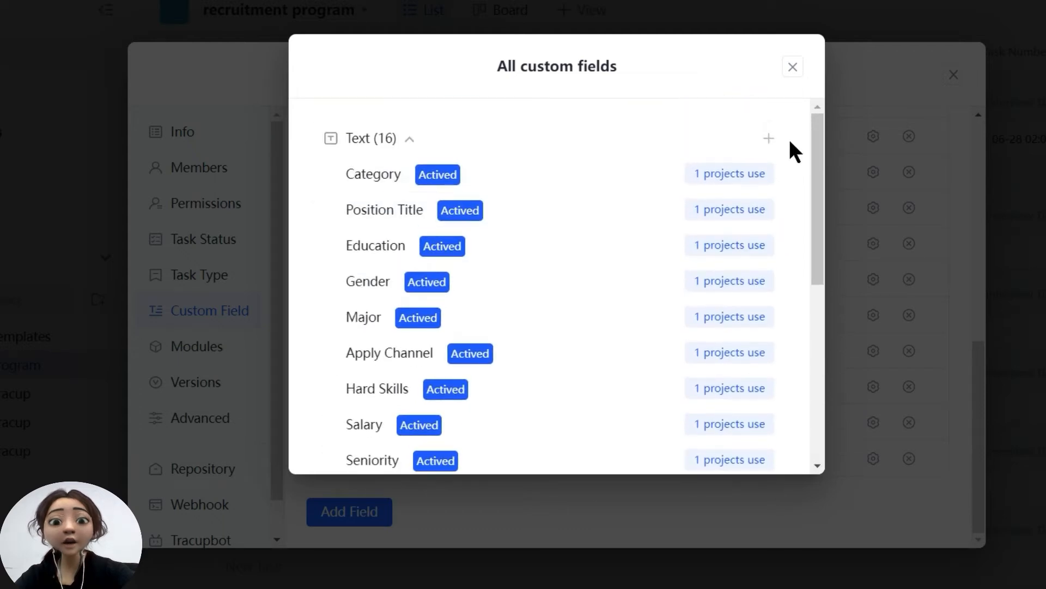
left_click(776, 149)
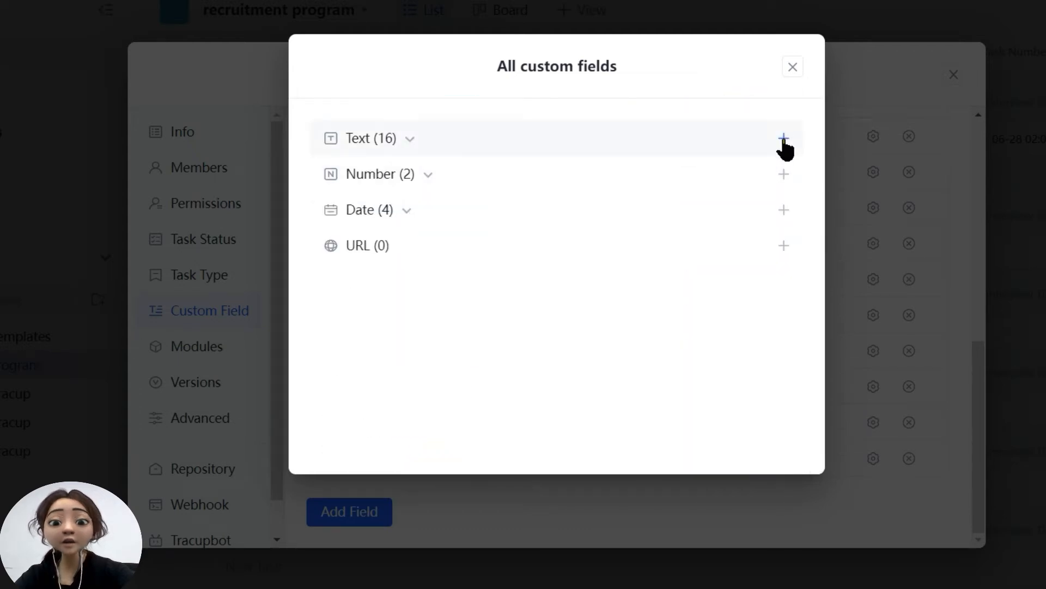
left_click(783, 140)
key("Caps_Lock")
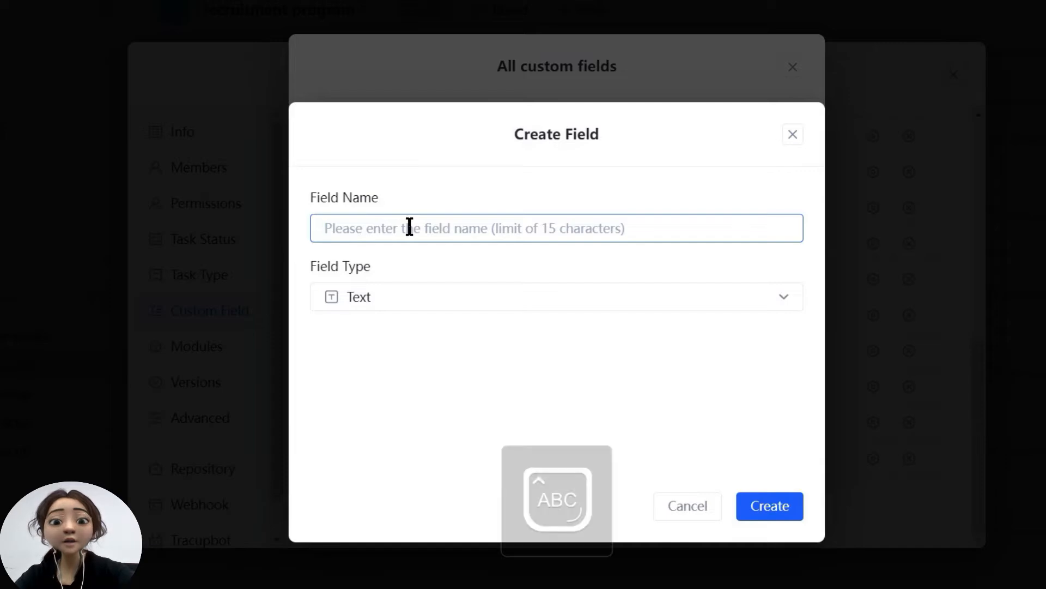
type("Faceb")
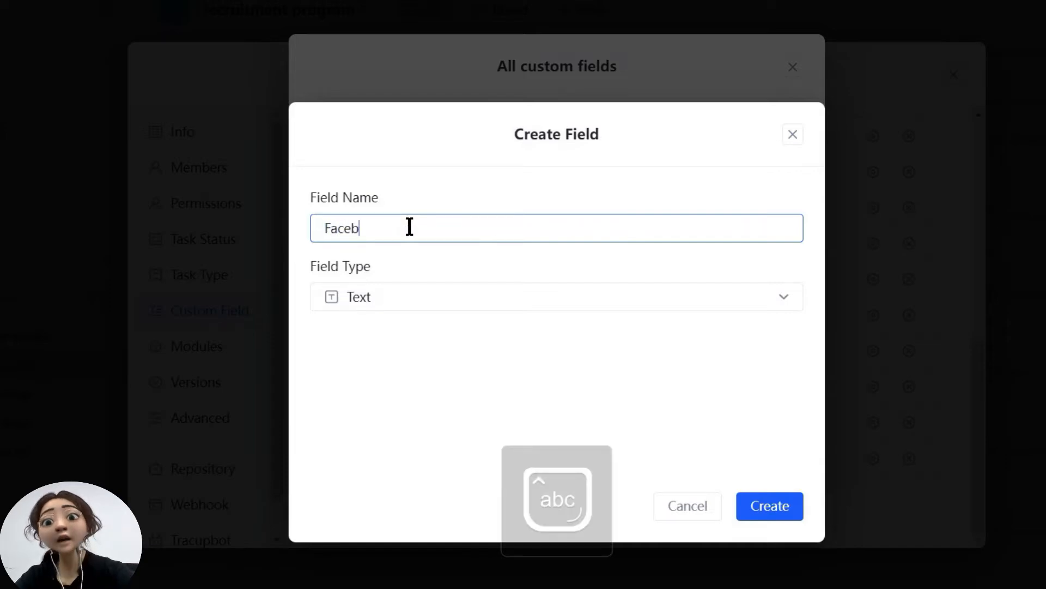
type("ook")
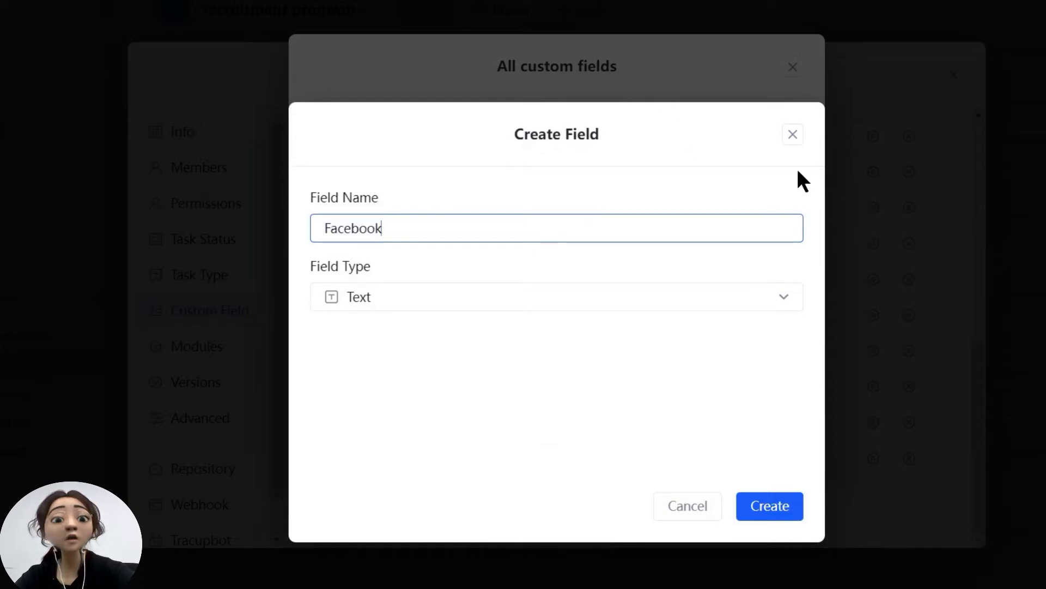
left_click(793, 135)
Step: Delete the Age field from the Number group of all custom fields
left_click(397, 140)
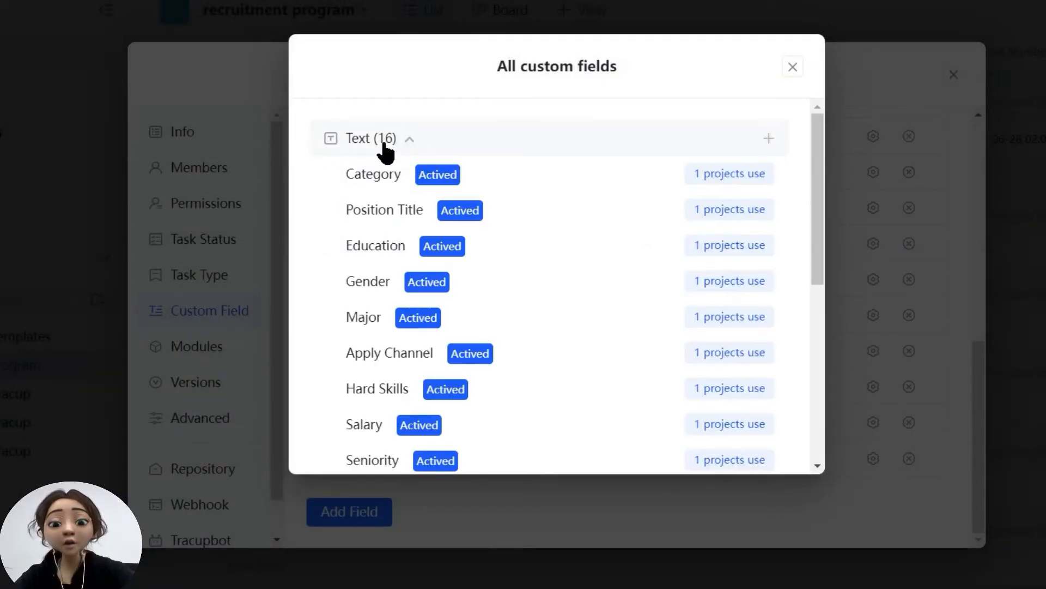
left_click(384, 143)
left_click(404, 174)
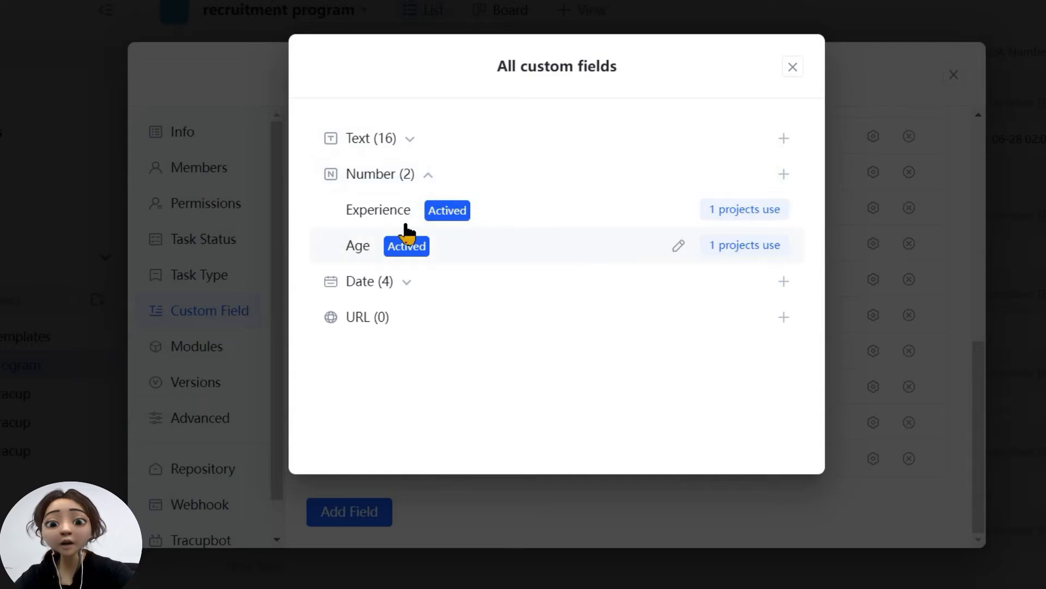
left_click(673, 245)
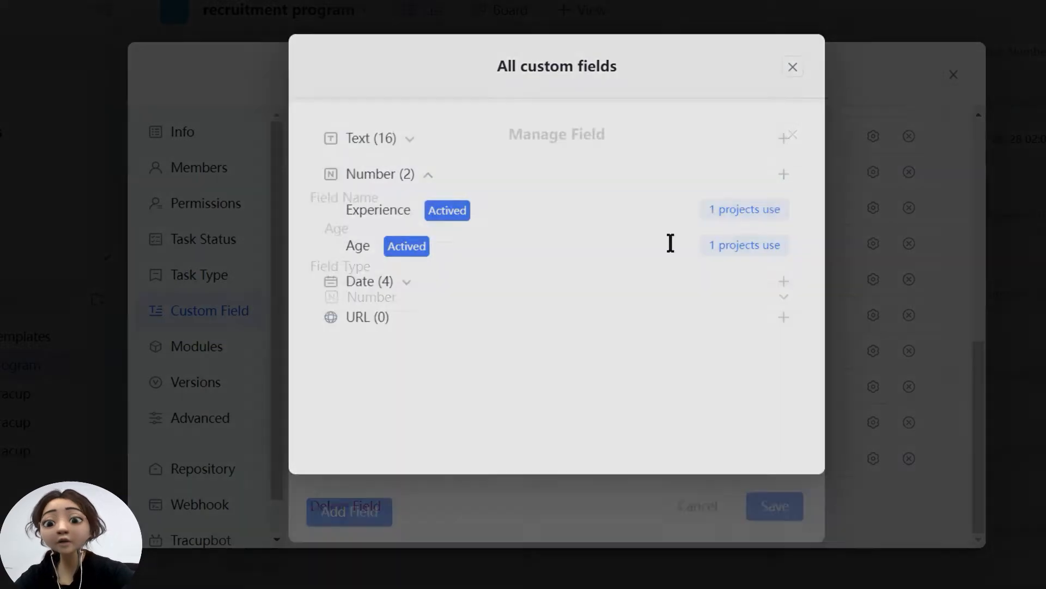
left_click(368, 515)
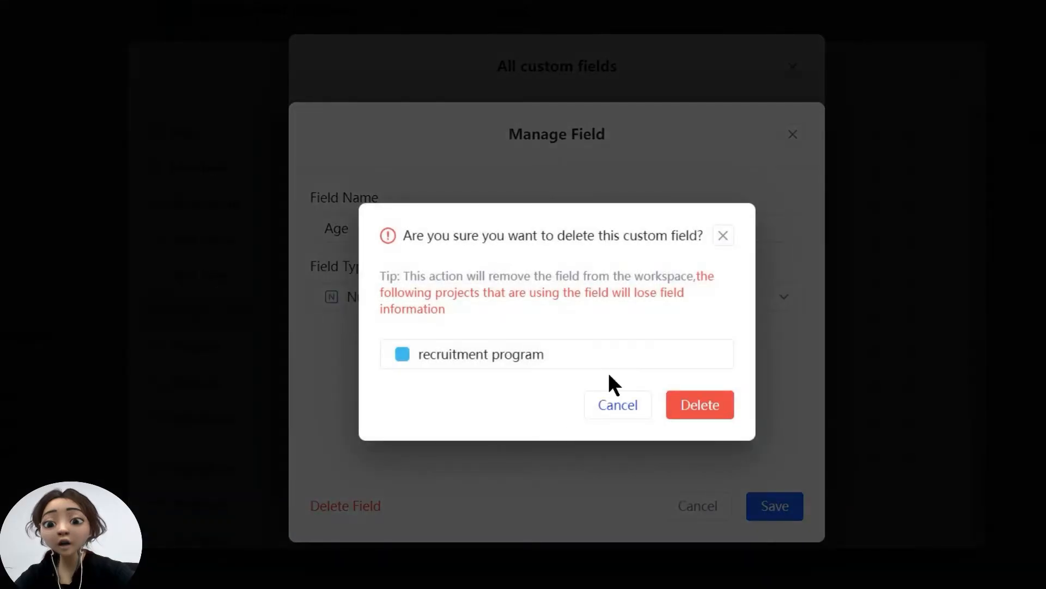
left_click(709, 406)
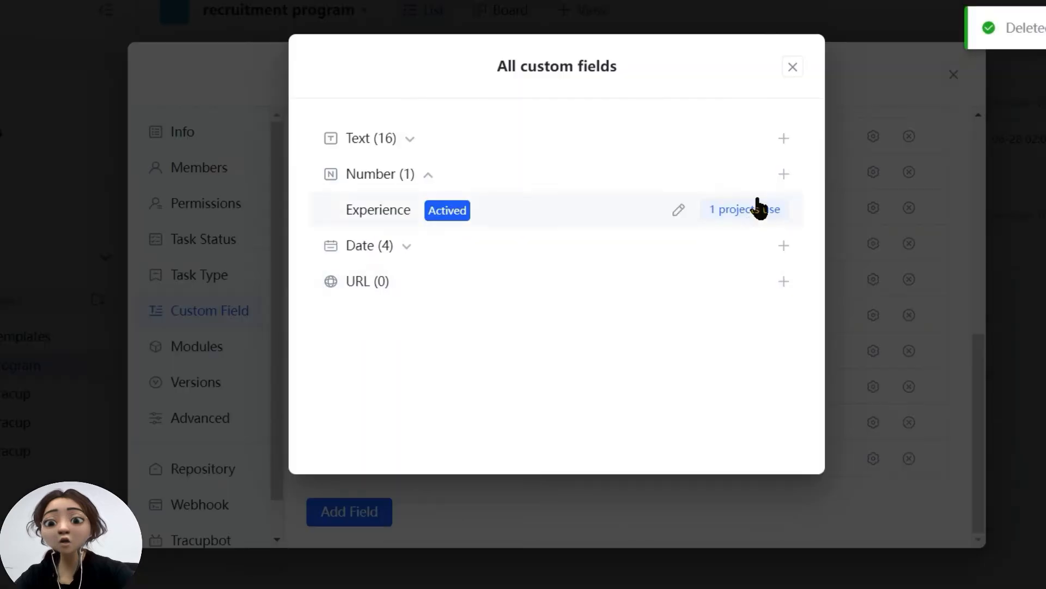
Step: Create a new custom field of type Number named Age
left_click(777, 184)
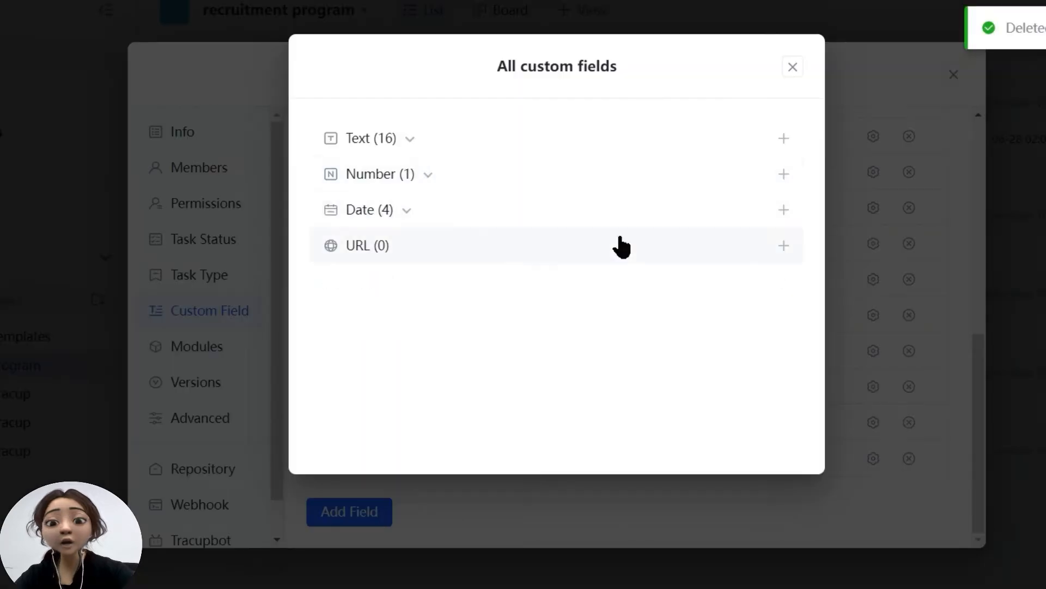
left_click(784, 173)
key("Caps_Lock")
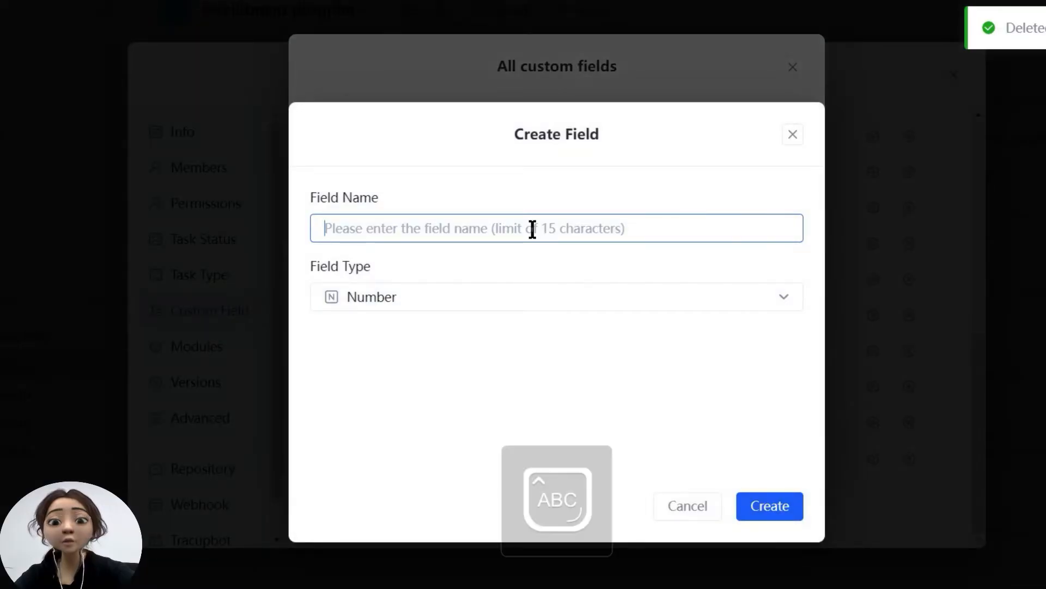
type("Age")
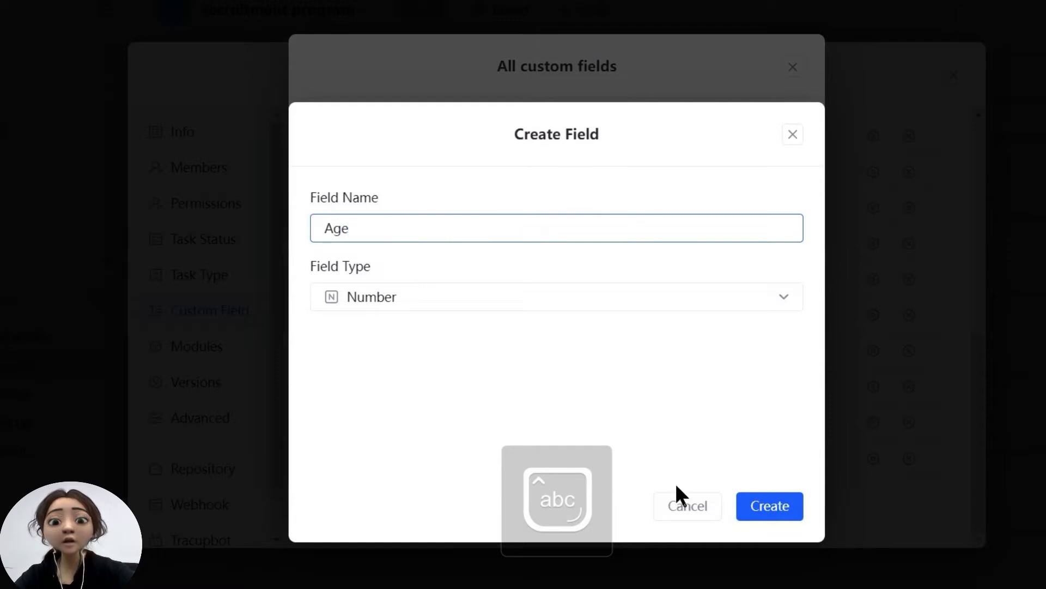
left_click(790, 507)
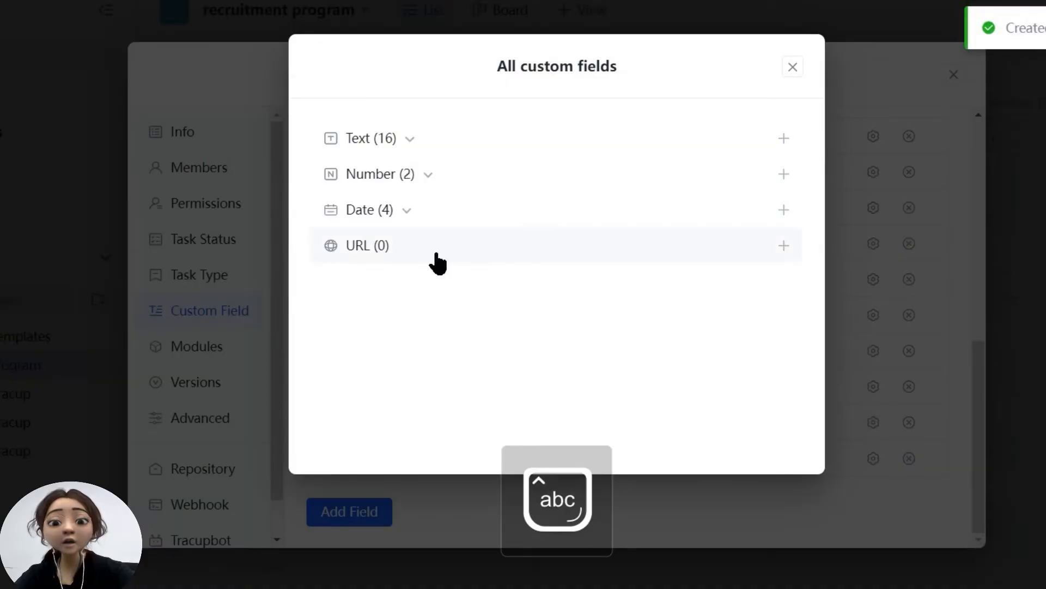
Step: View the Date custom fields and the Interview Time field's settings, and leave the list of all custom fields
left_click(388, 214)
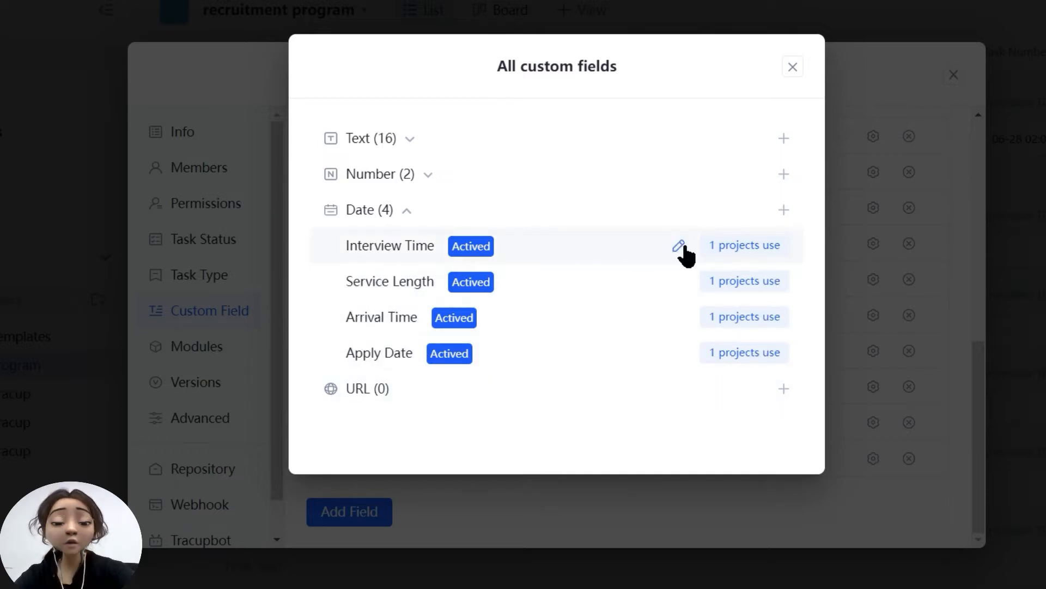
left_click(680, 247)
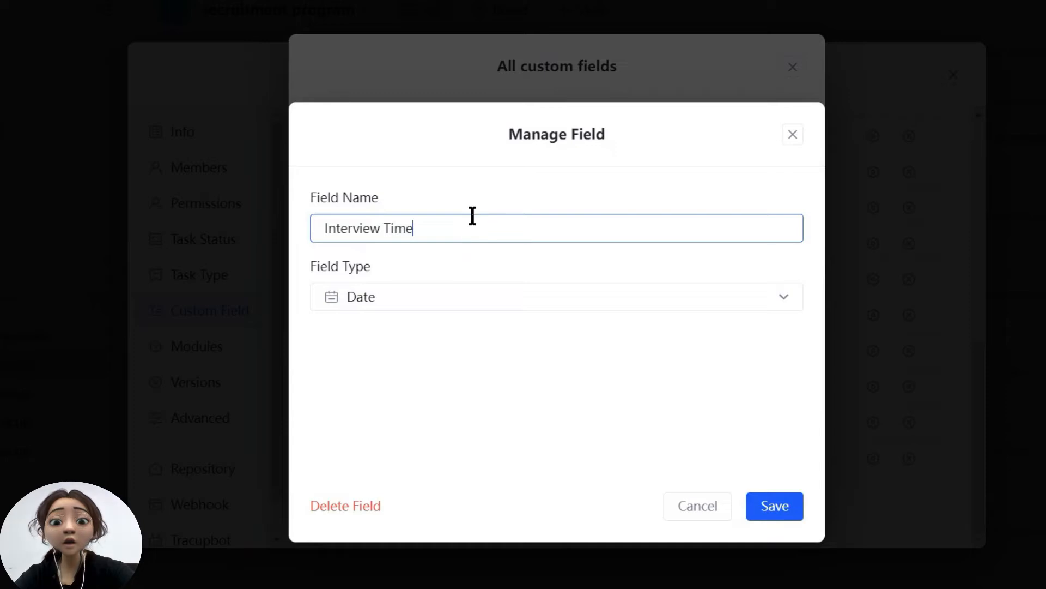
left_click(794, 134)
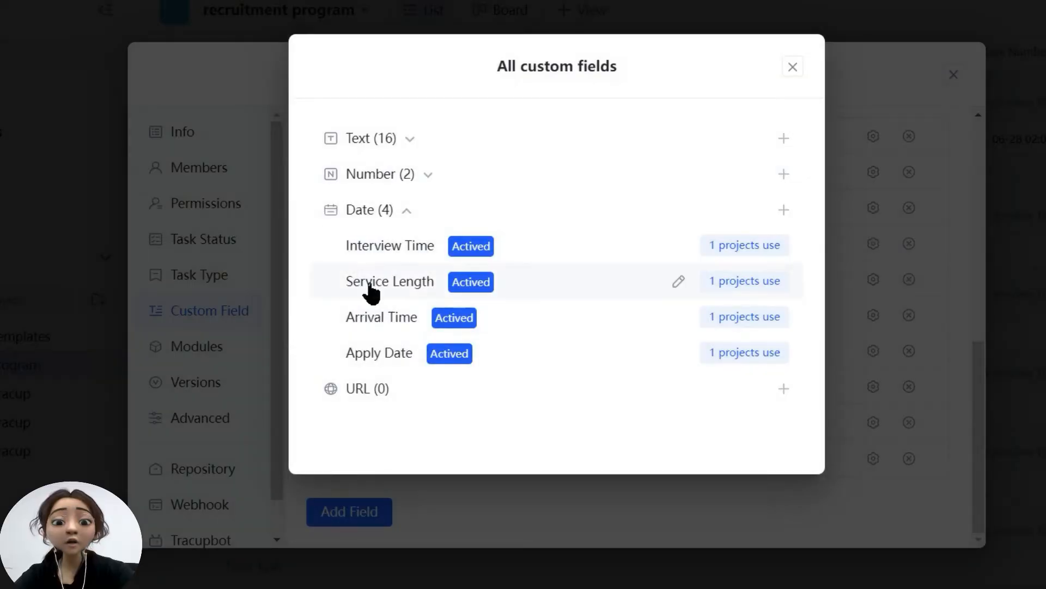
left_click(790, 68)
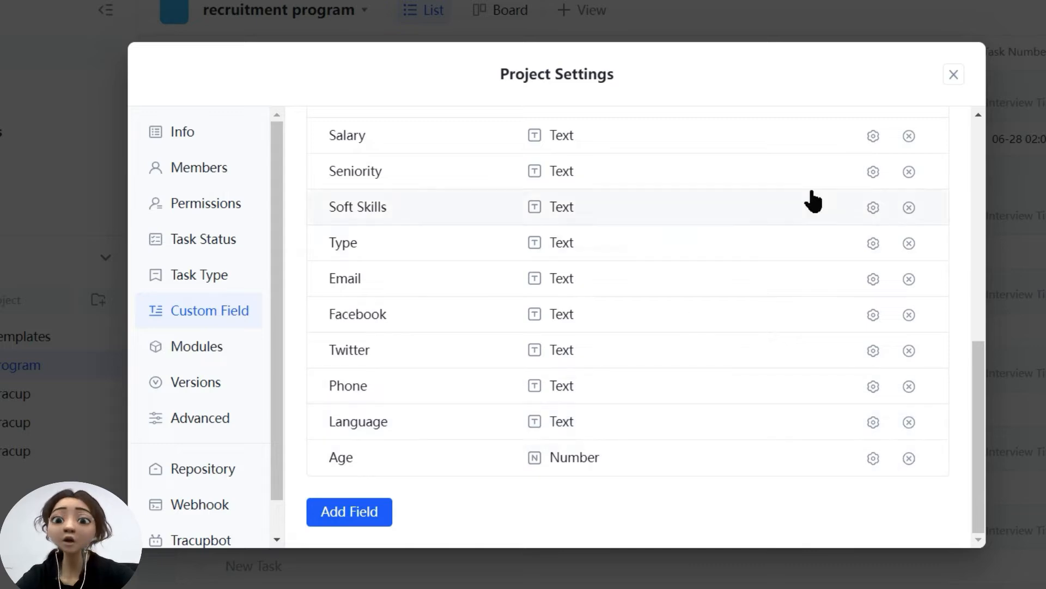
Step: Inspect the Category field's settings and its removal confirmation without changing the field, and leave the project settings
scroll(782, 439, "up", 8)
scroll(841, 276, "up", 1)
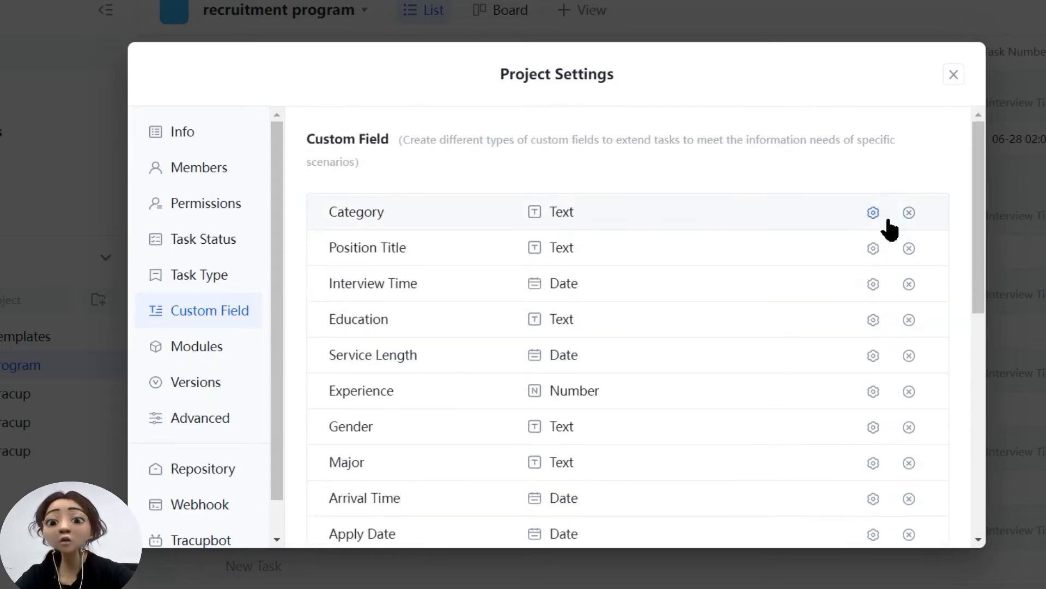
left_click(873, 213)
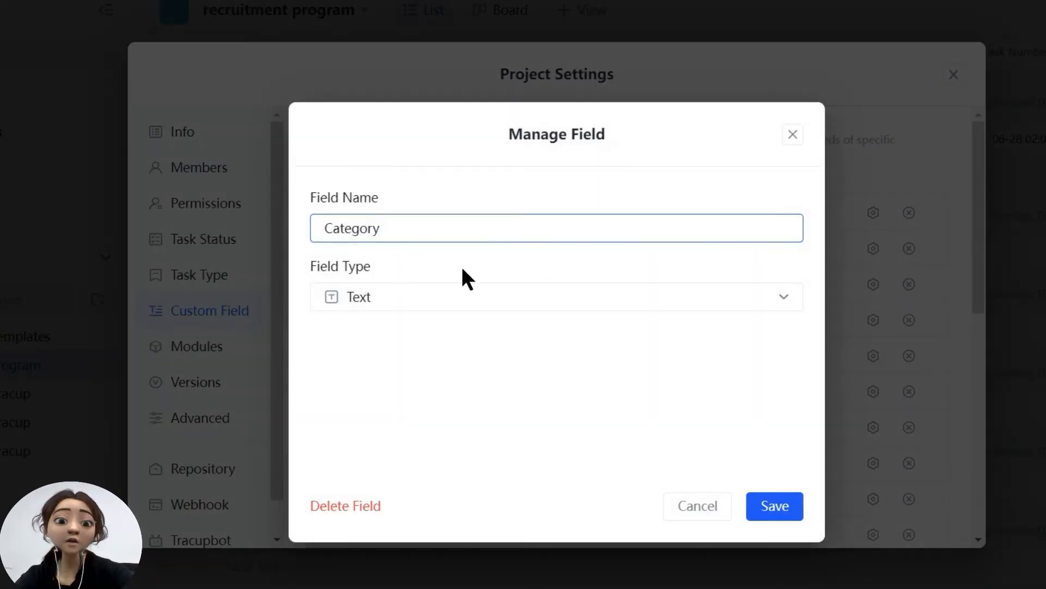
left_click(792, 135)
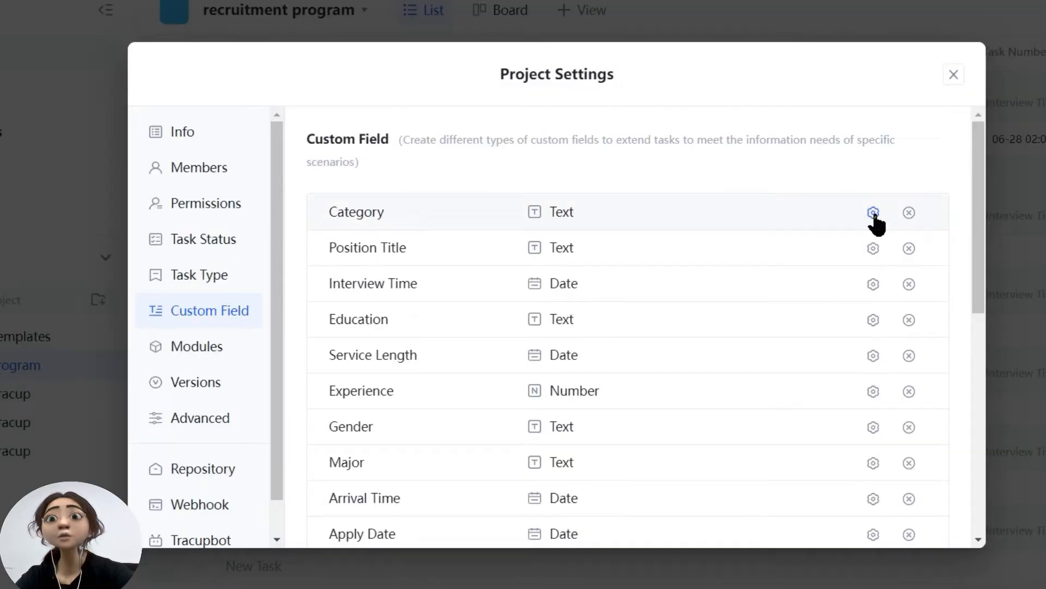
left_click(907, 214)
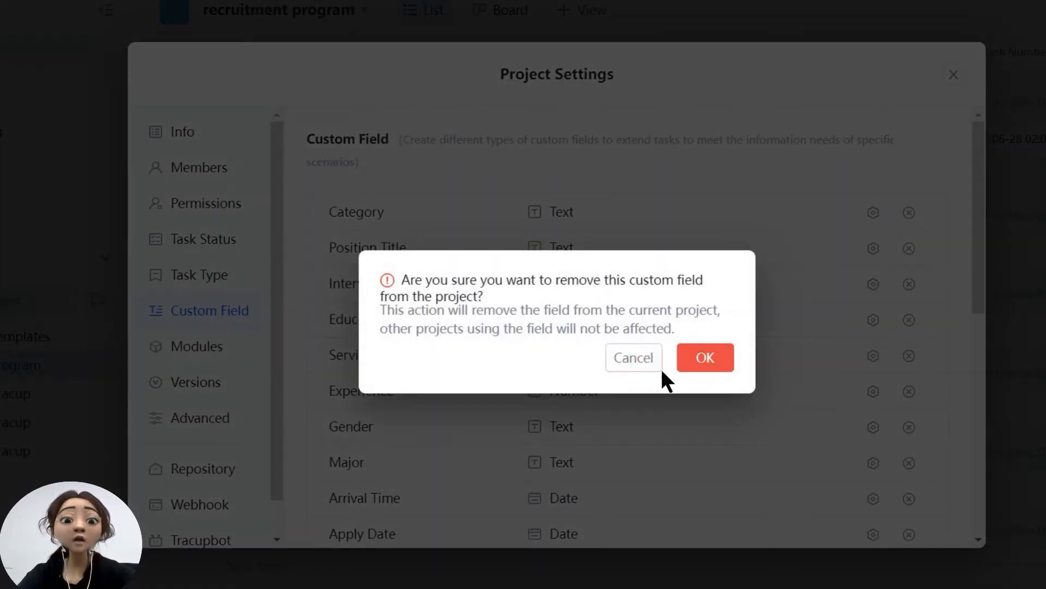
left_click(633, 363)
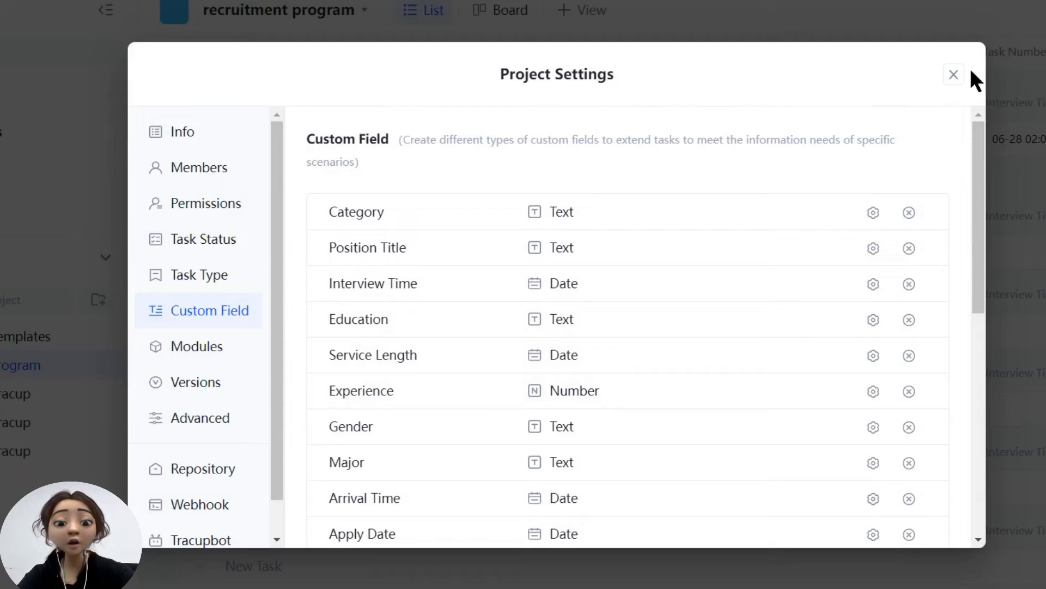
left_click(954, 74)
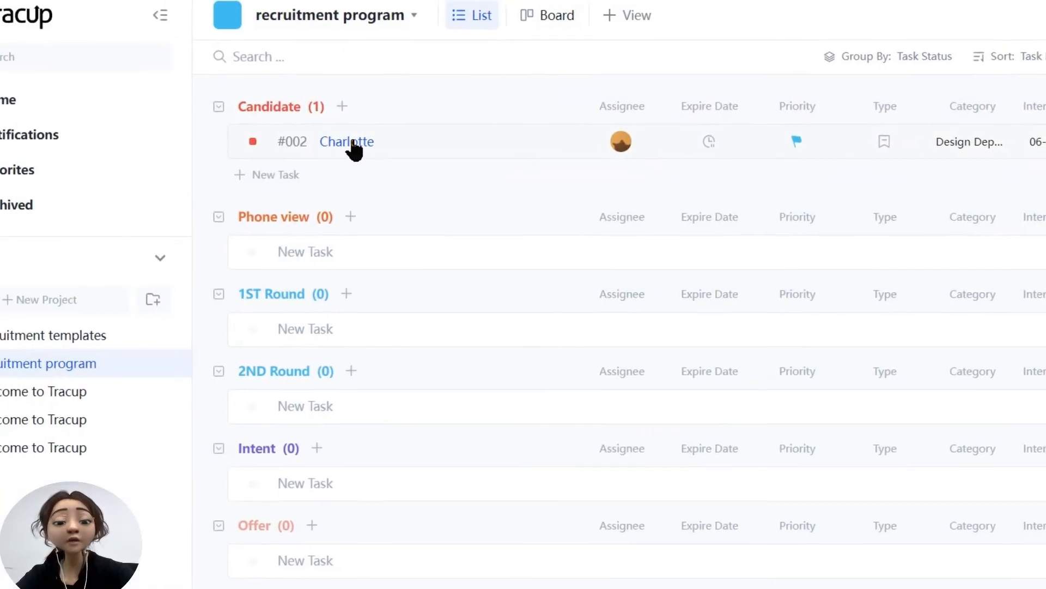
Step: Open candidate task #002, examine its custom field values and the Service Length date picker, and close the task
left_click(308, 138)
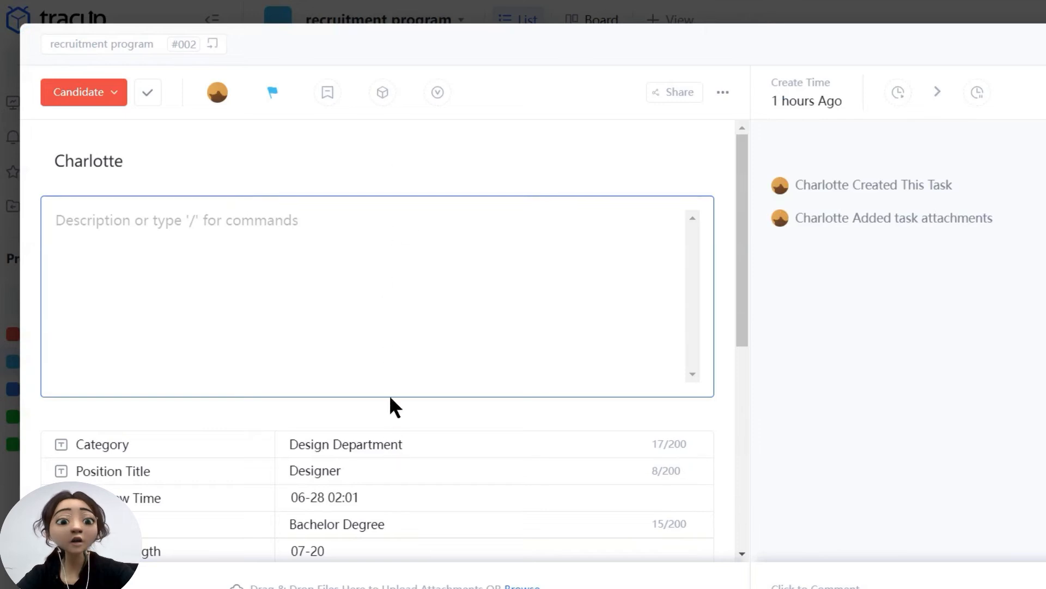
scroll(371, 402, "down", 1)
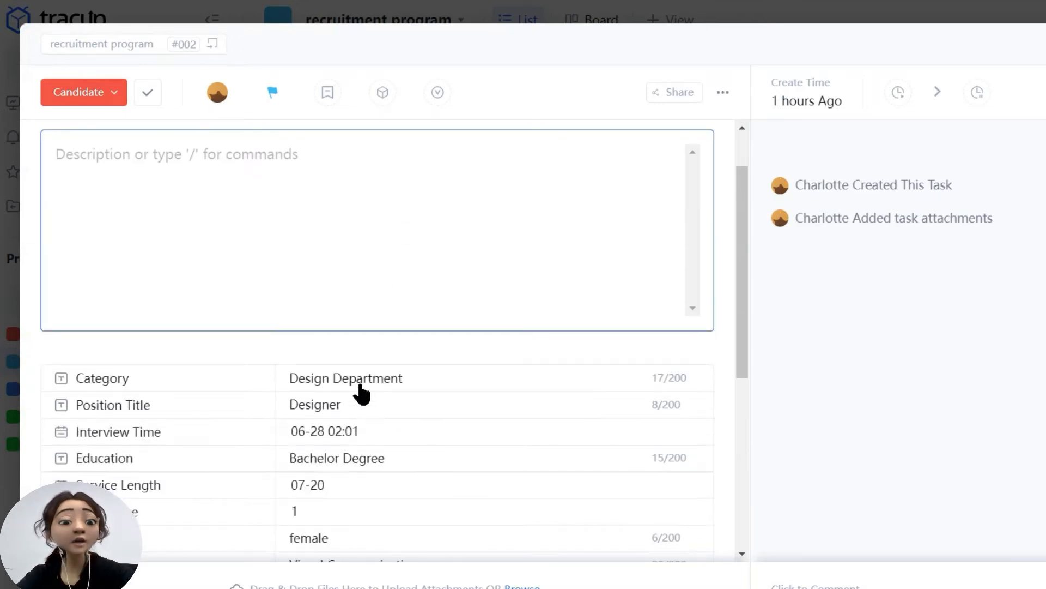
scroll(303, 406, "down", 1)
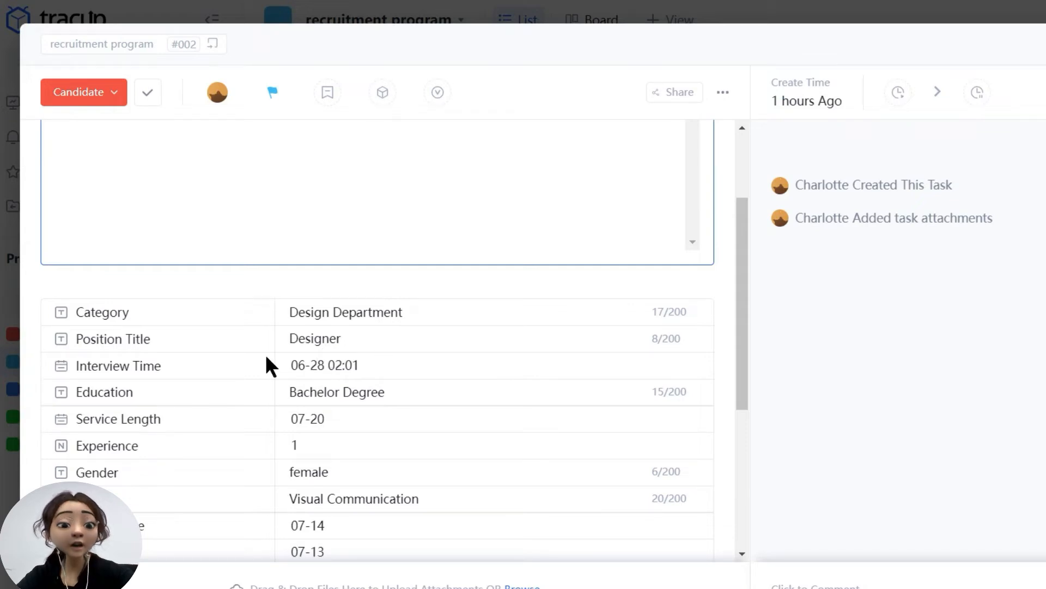
scroll(170, 377, "down", 1)
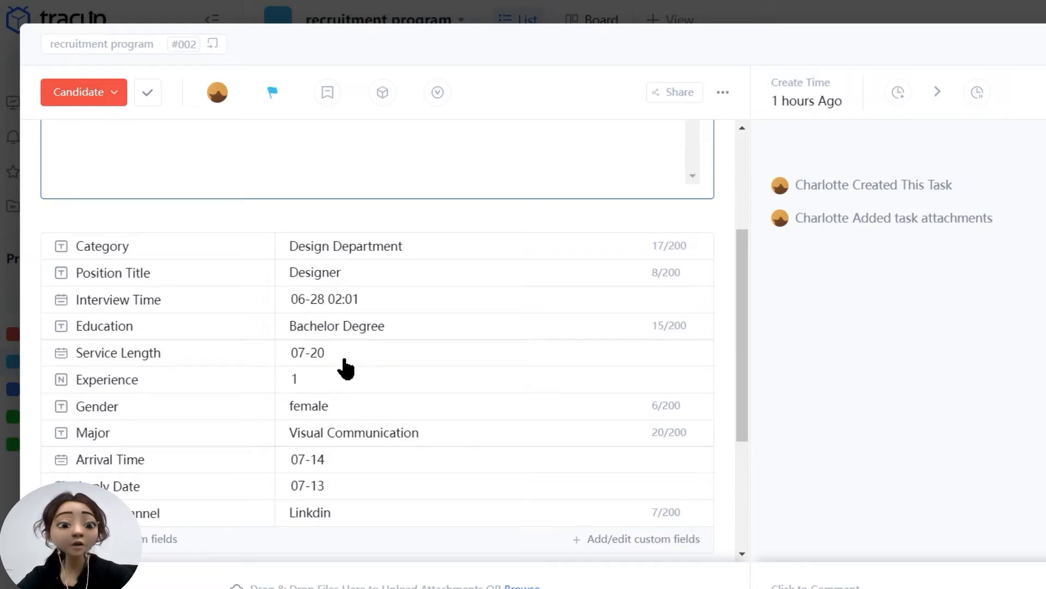
left_click(295, 355)
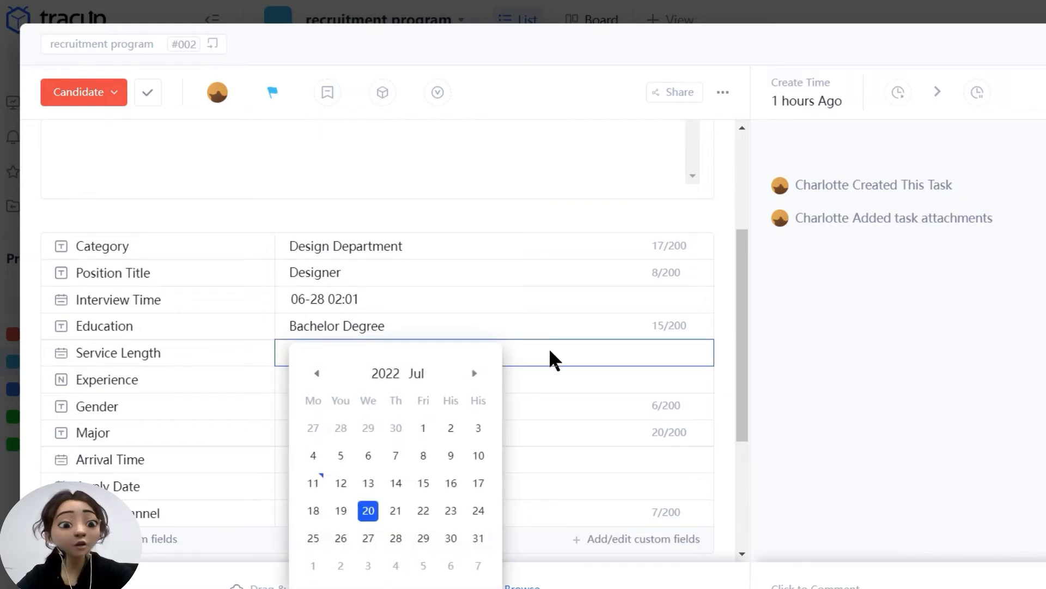
left_click(549, 351)
left_click(322, 350)
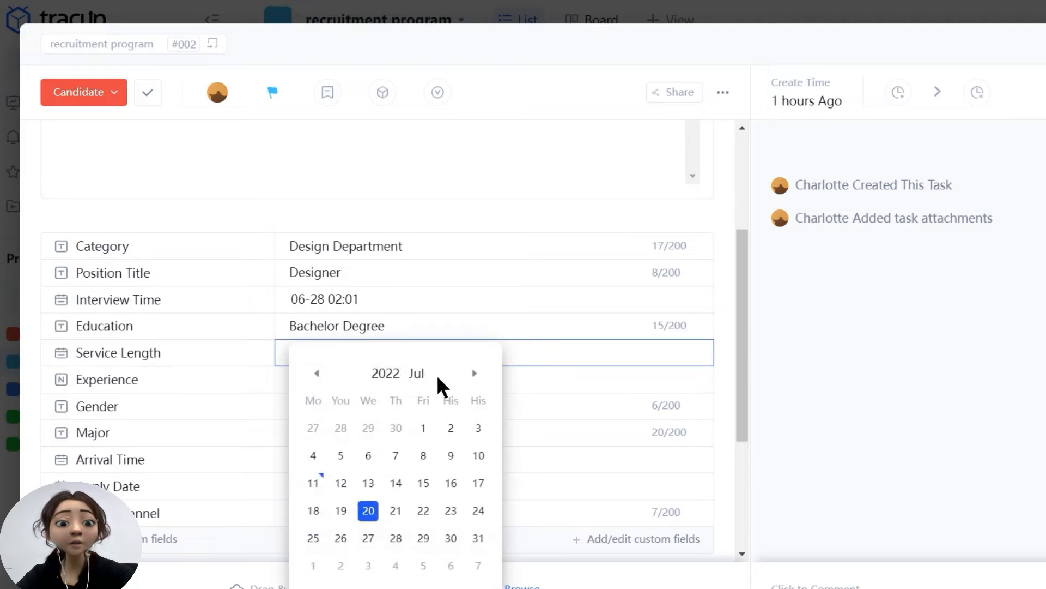
left_click(560, 361)
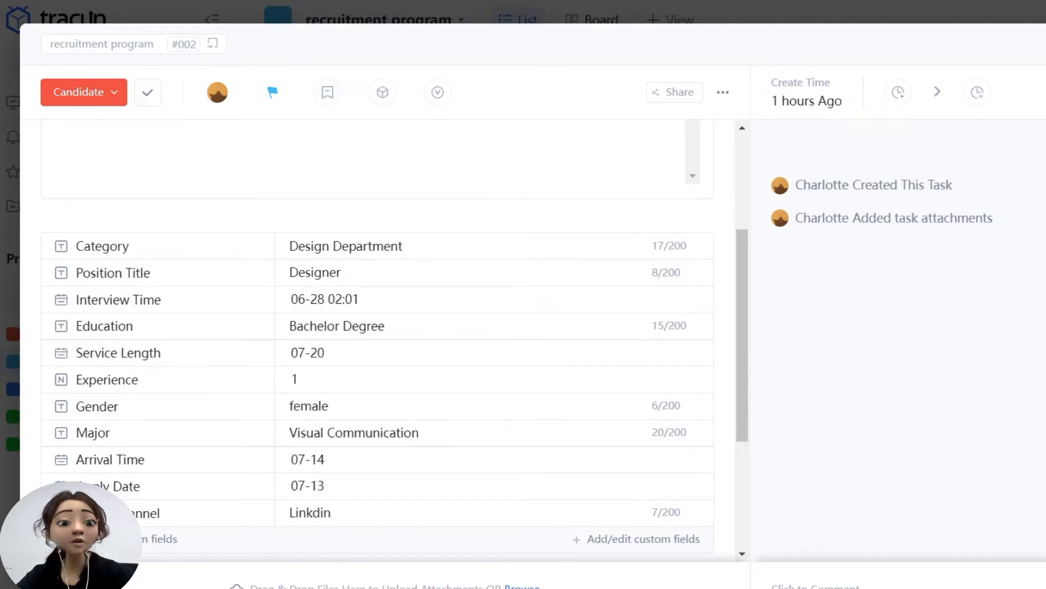
key("Escape")
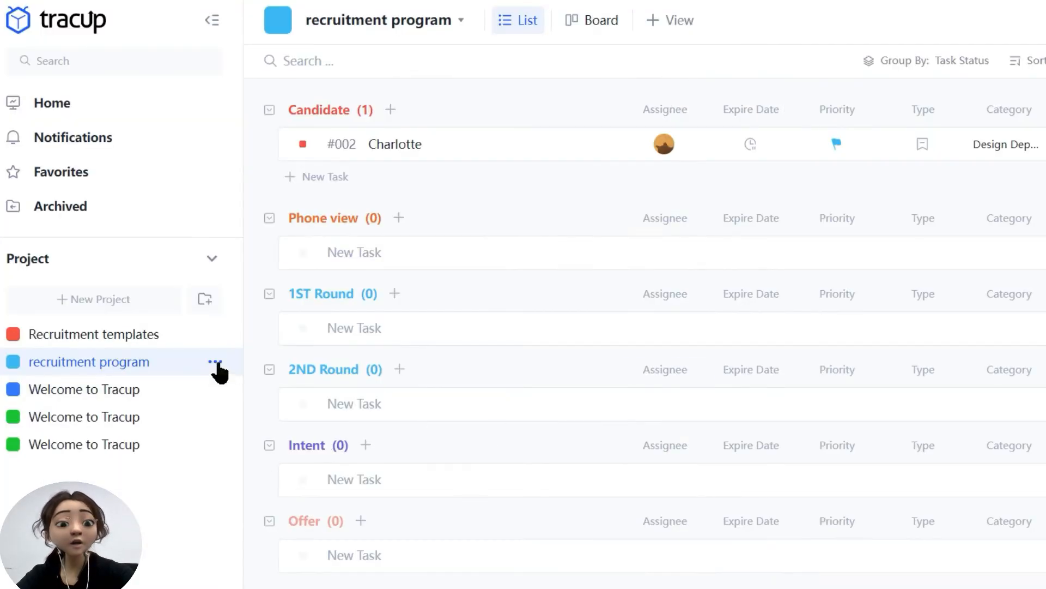
Step: Delete the Service Length date field through the recruitment program's custom field settings
left_click(215, 362)
mouse_move(304, 555)
left_click(385, 554)
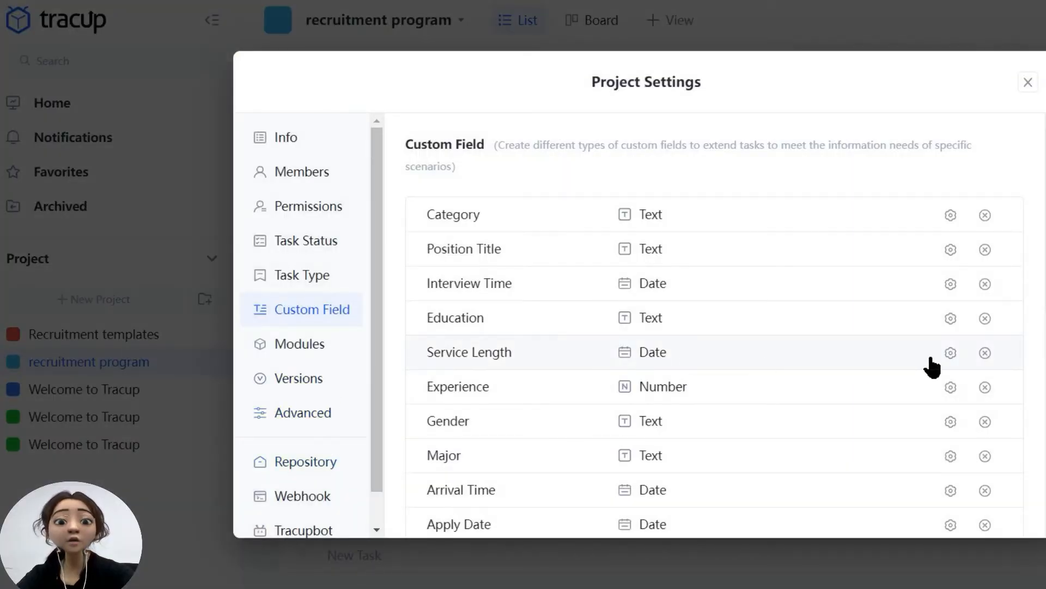
left_click(951, 354)
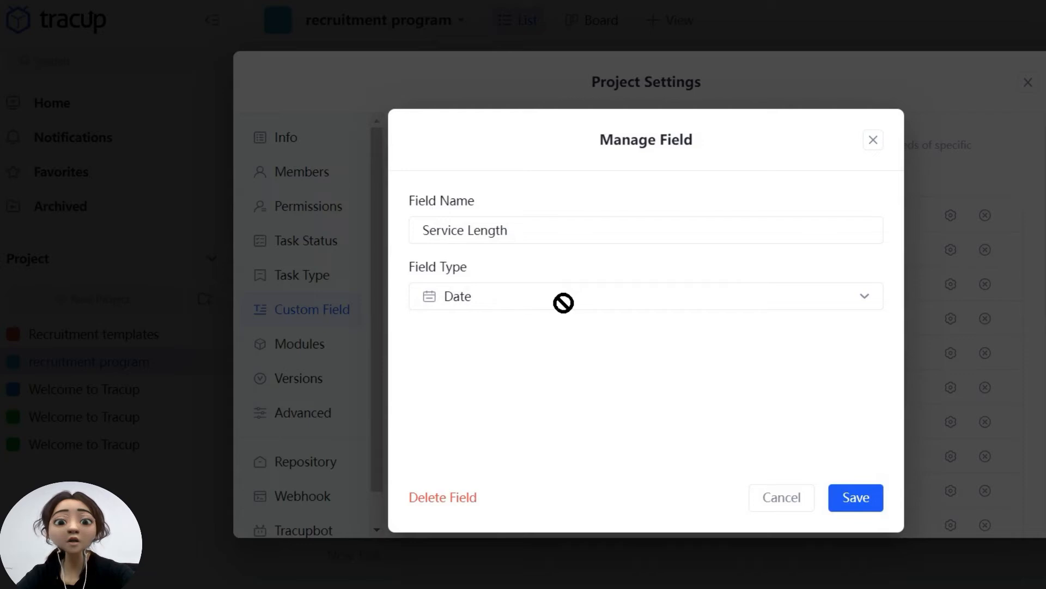
left_click(723, 232)
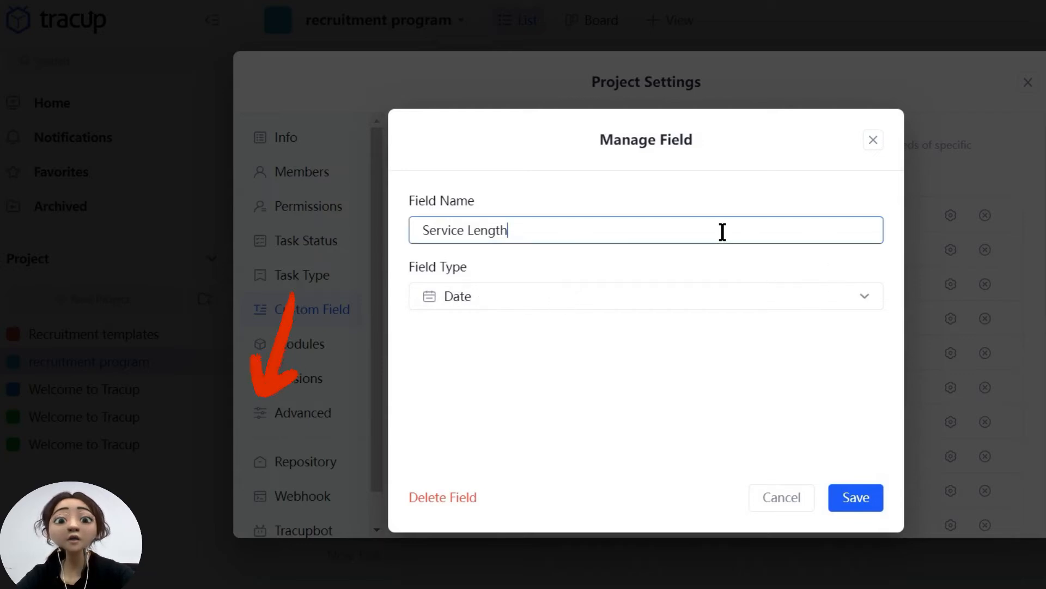
key("BackSpace")
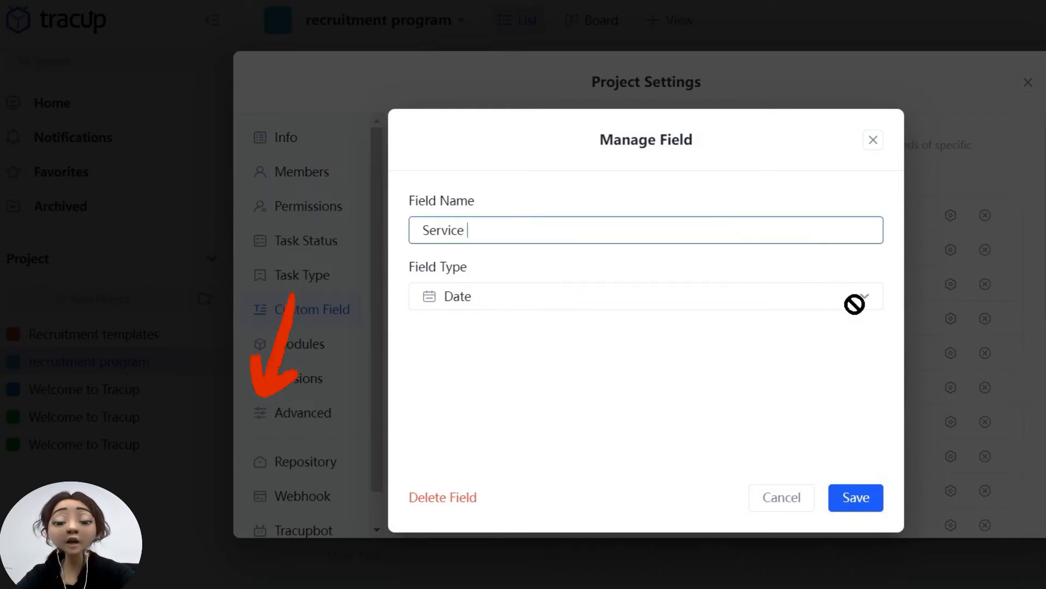
left_click(862, 296)
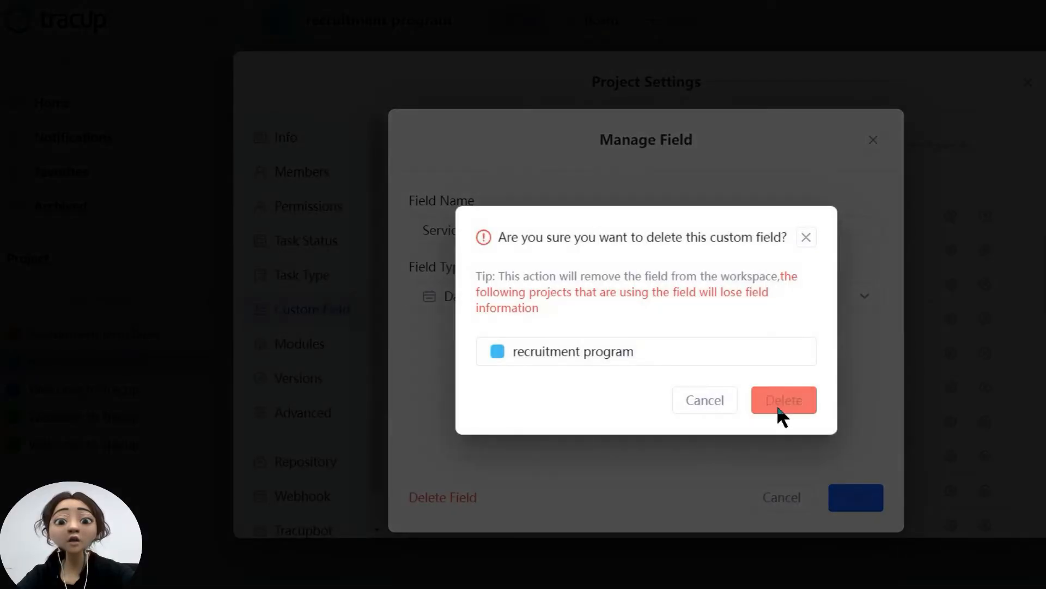
left_click(776, 404)
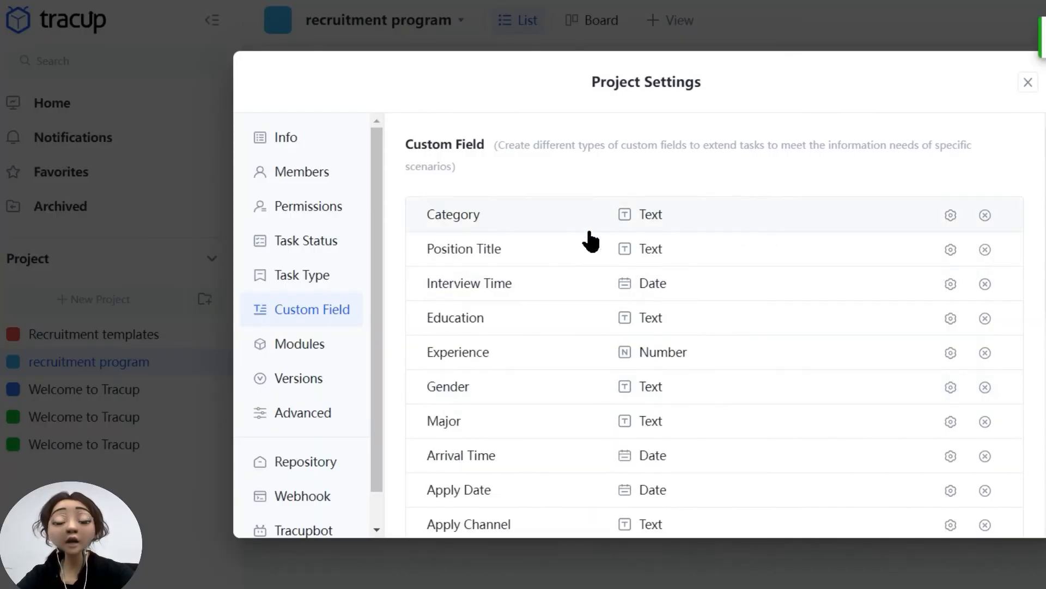
Step: Create a Number custom field named Service Length in the recruitment program project, and leave the project settings
scroll(589, 241, "down", 10)
left_click(458, 500)
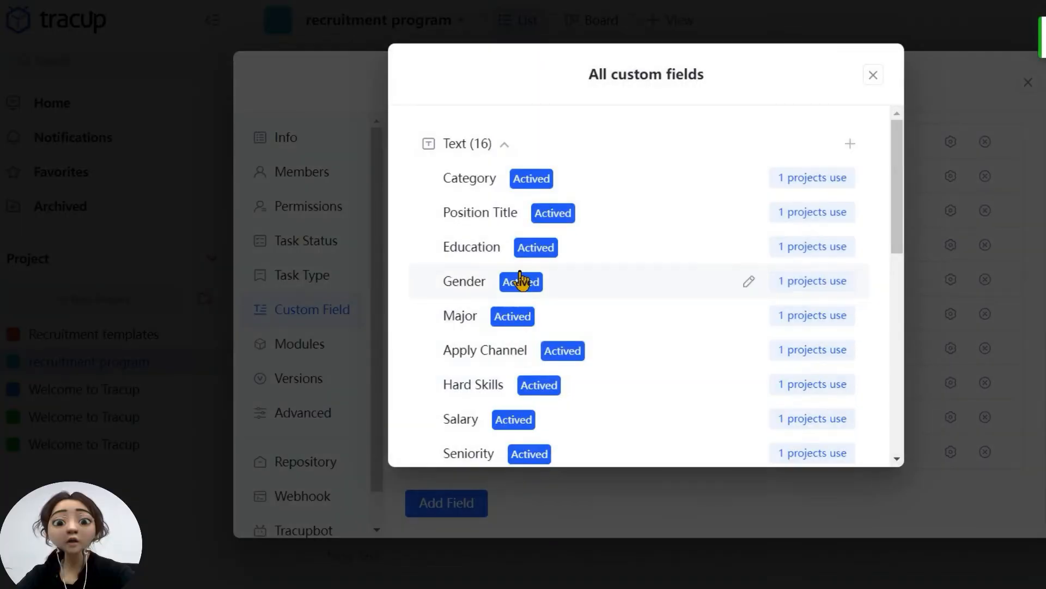
left_click(492, 145)
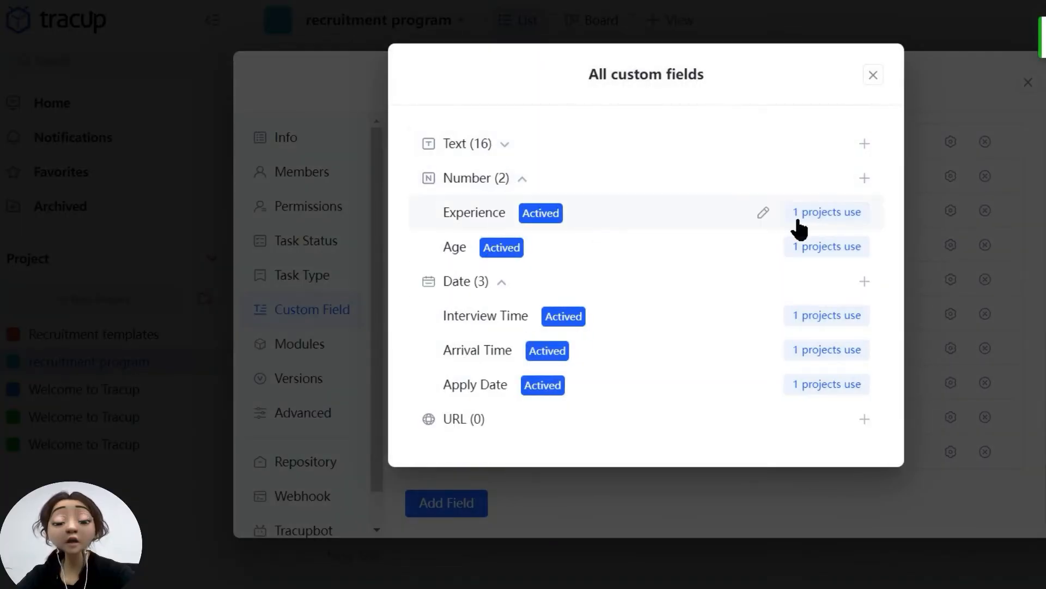
left_click(864, 179)
key("Caps_Lock")
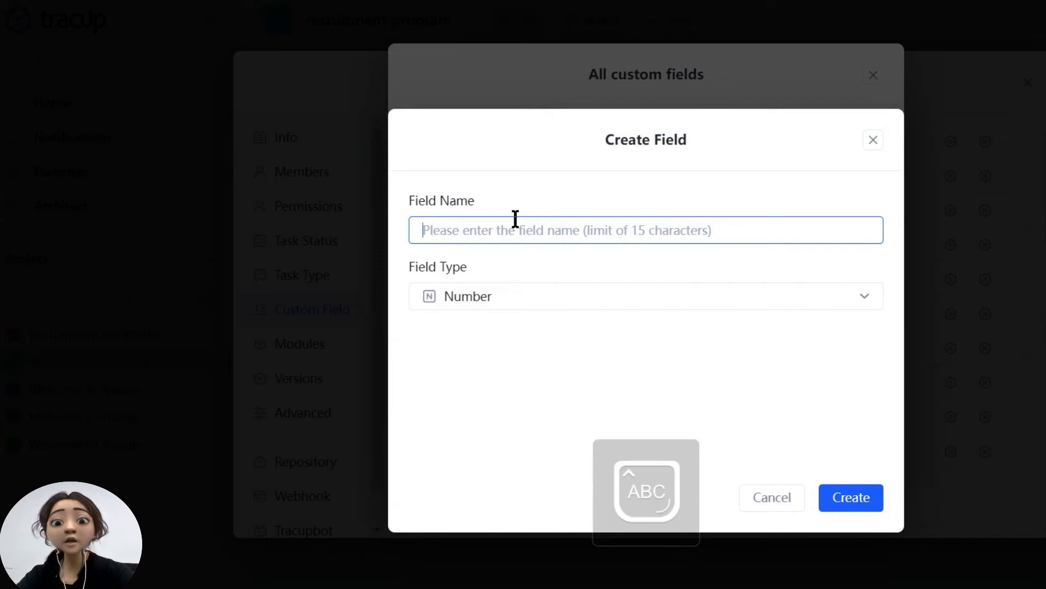
type("S")
key("Caps_Lock")
type("ervice")
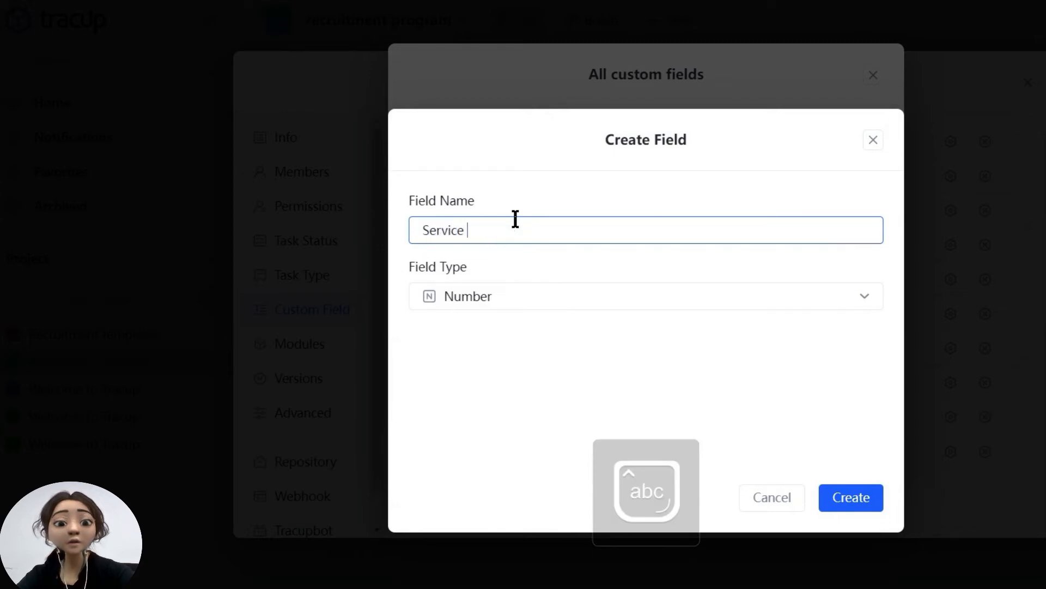
key("Caps_Lock")
type("L")
key("Caps_Lock")
type("ength")
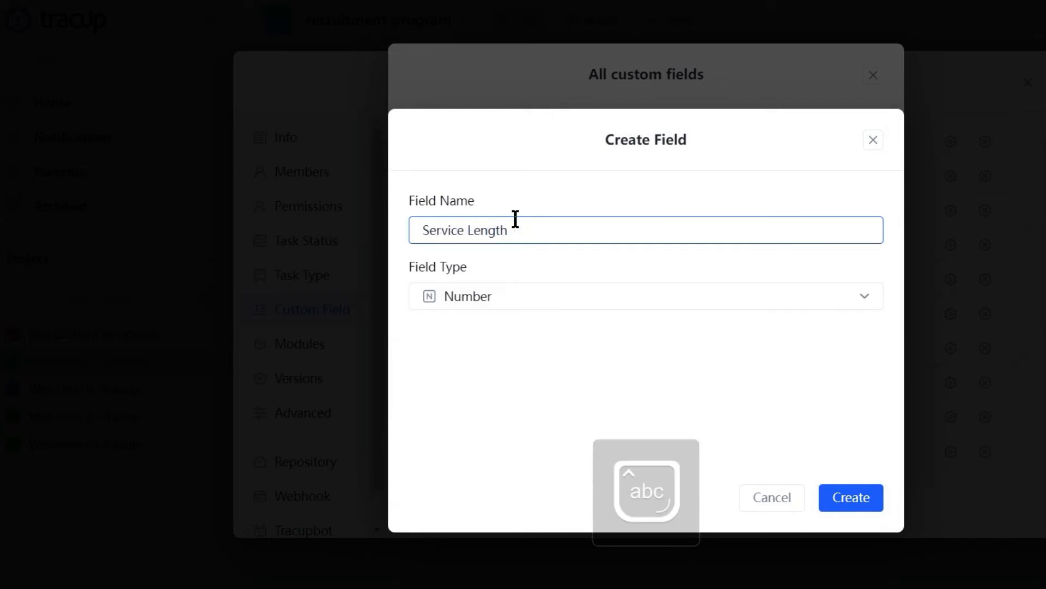
left_click(860, 498)
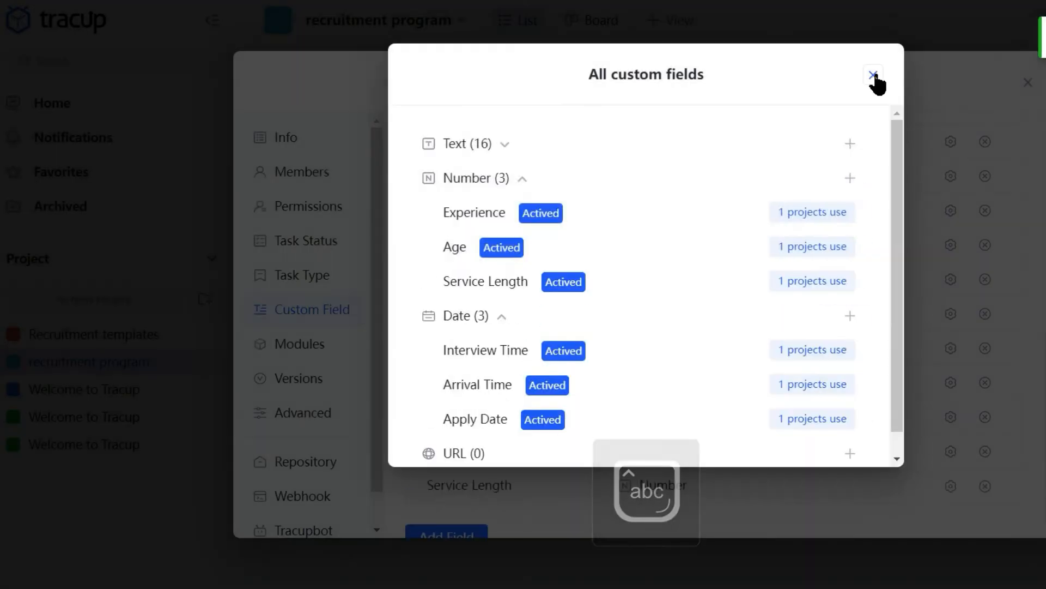
left_click(873, 76)
left_click(1028, 83)
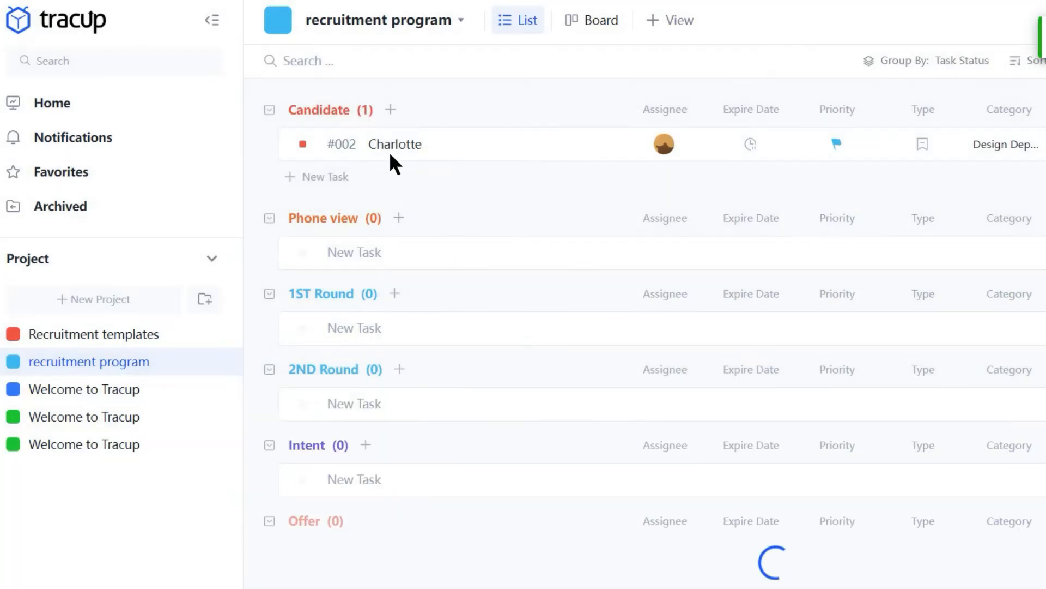
Step: Open candidate task #002, show all its custom fields and set the Service Length to 3
left_click(389, 151)
scroll(330, 423, "down", 4)
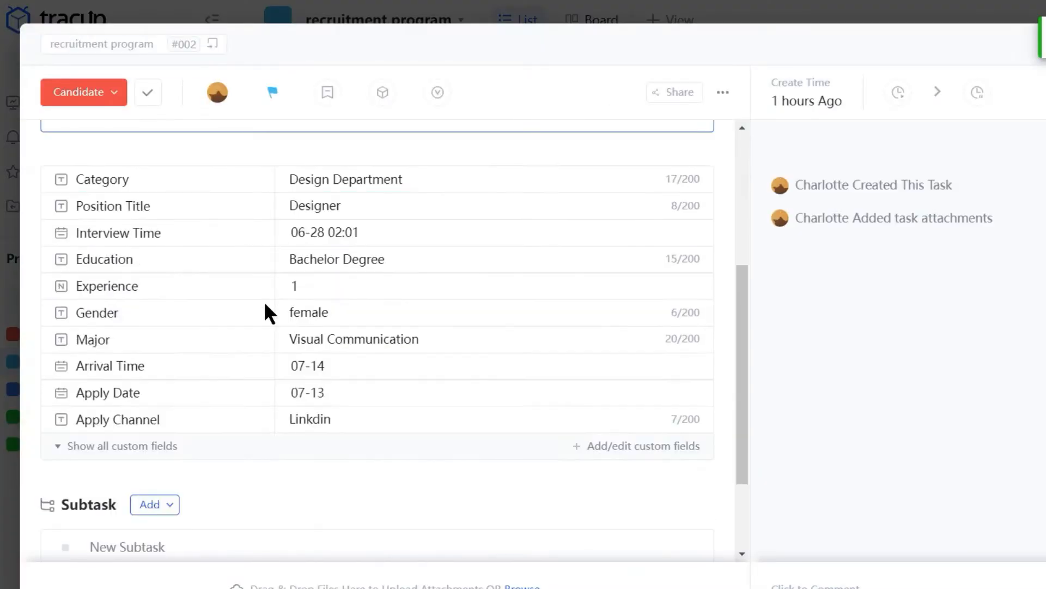
scroll(286, 267, "up", 2)
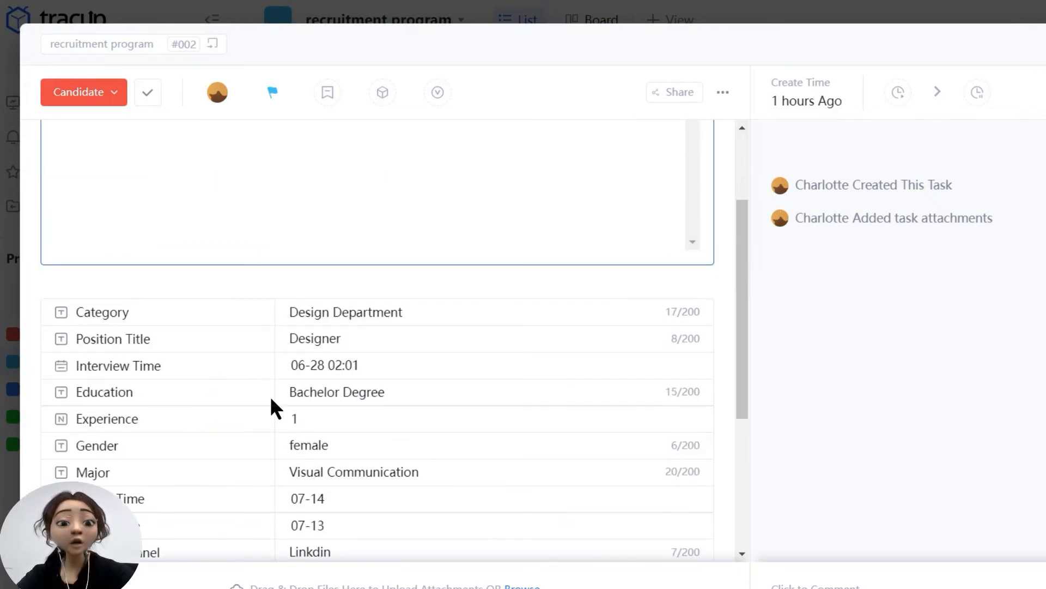
scroll(327, 461, "down", 1)
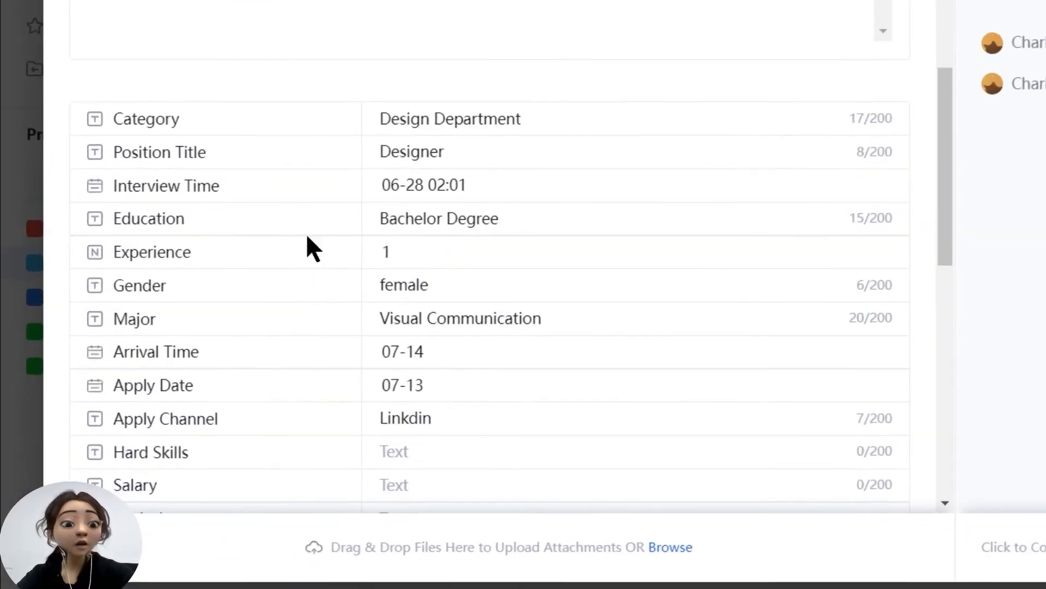
scroll(336, 218, "down", 6)
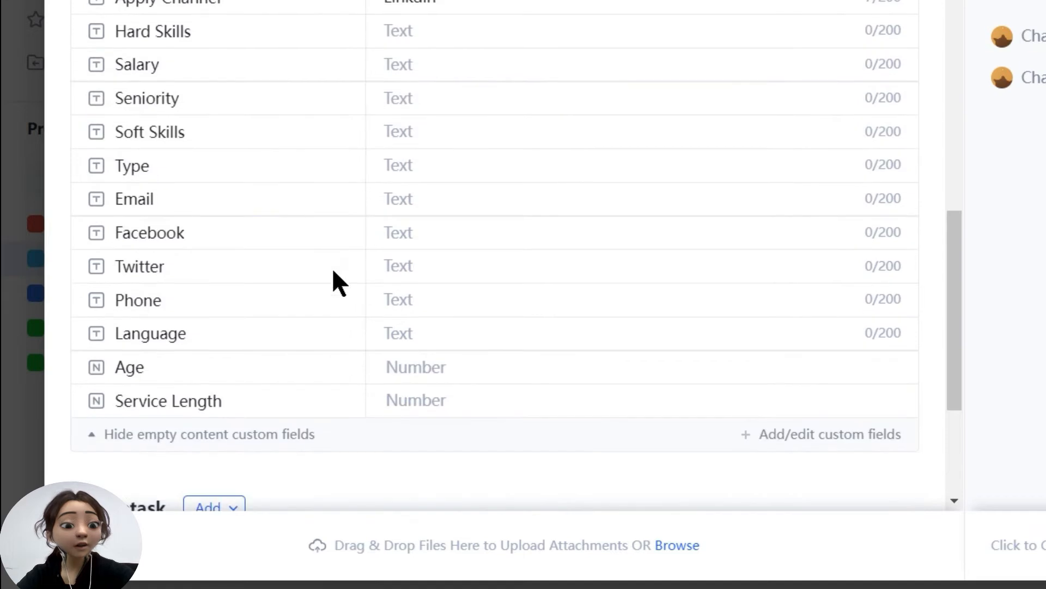
left_click(447, 402)
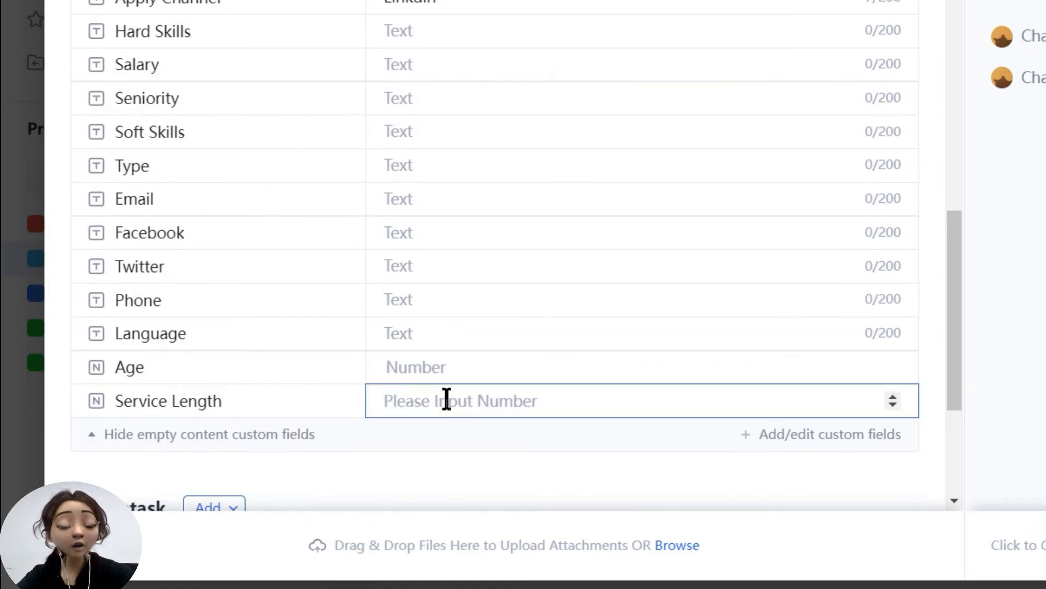
left_click(892, 397)
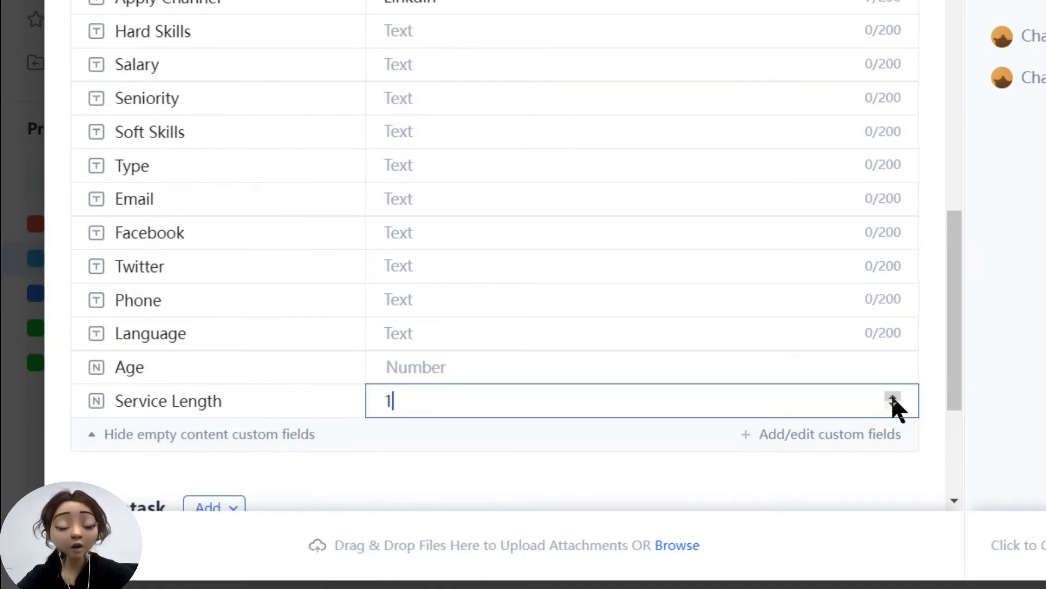
left_click(893, 397)
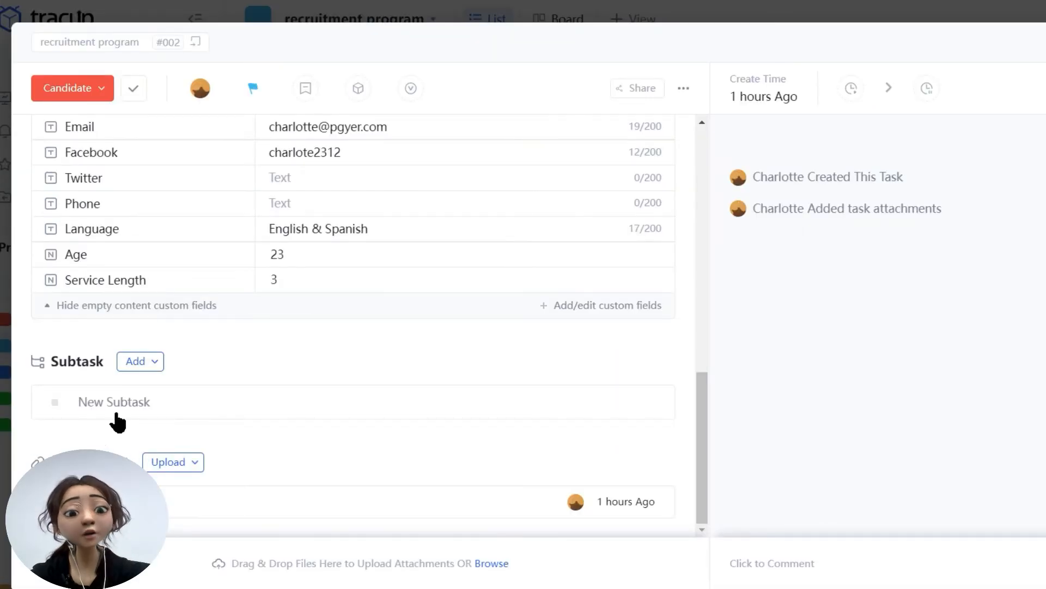
Step: Insert a checkbox list into the task's description using the slash command
scroll(221, 354, "up", 5)
scroll(220, 353, "up", 5)
left_click(54, 217)
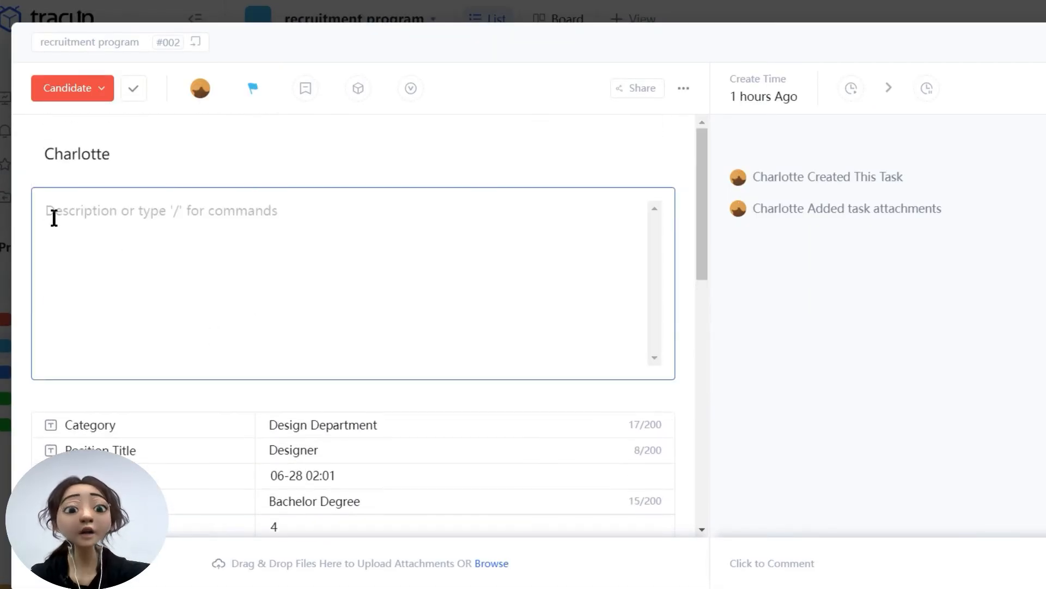
type("/")
scroll(145, 397, "down", 5)
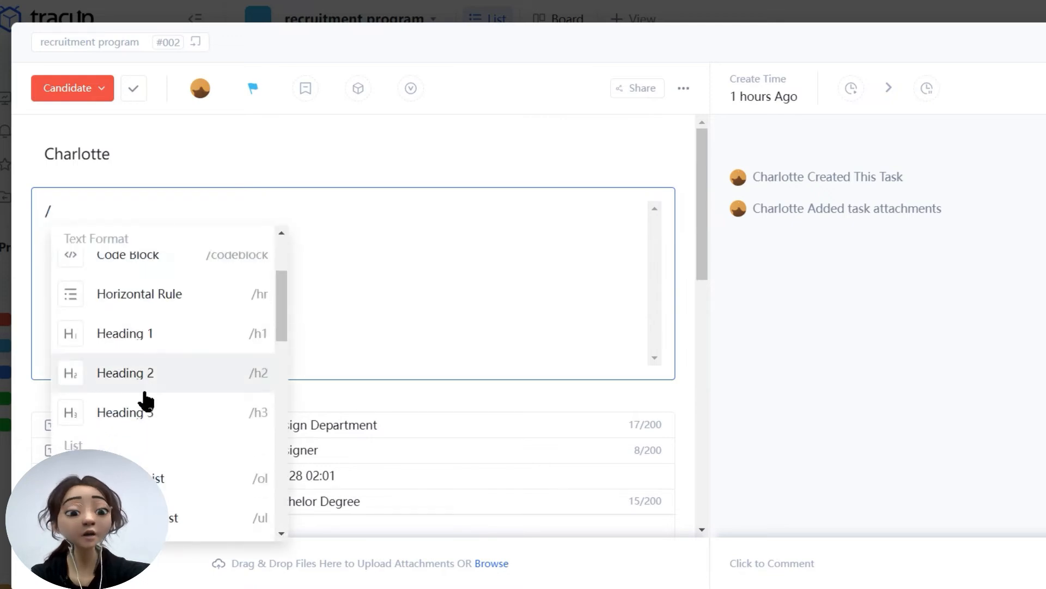
left_click(169, 464)
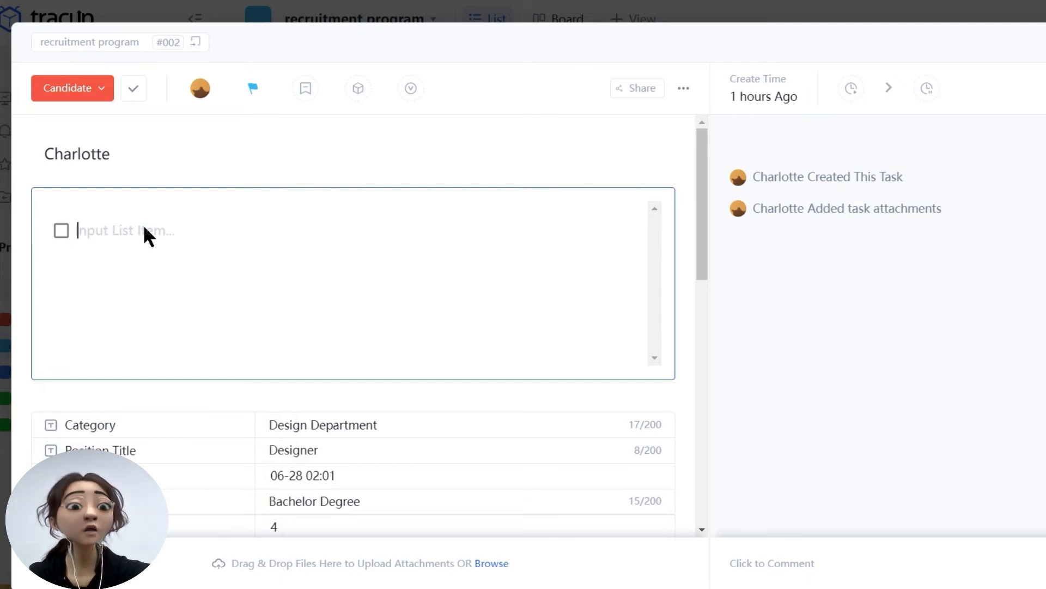
Step: Enter "Cannot below Bachelor Degree" as the first checklist item, add a second item below and tick the first one
type("Ba")
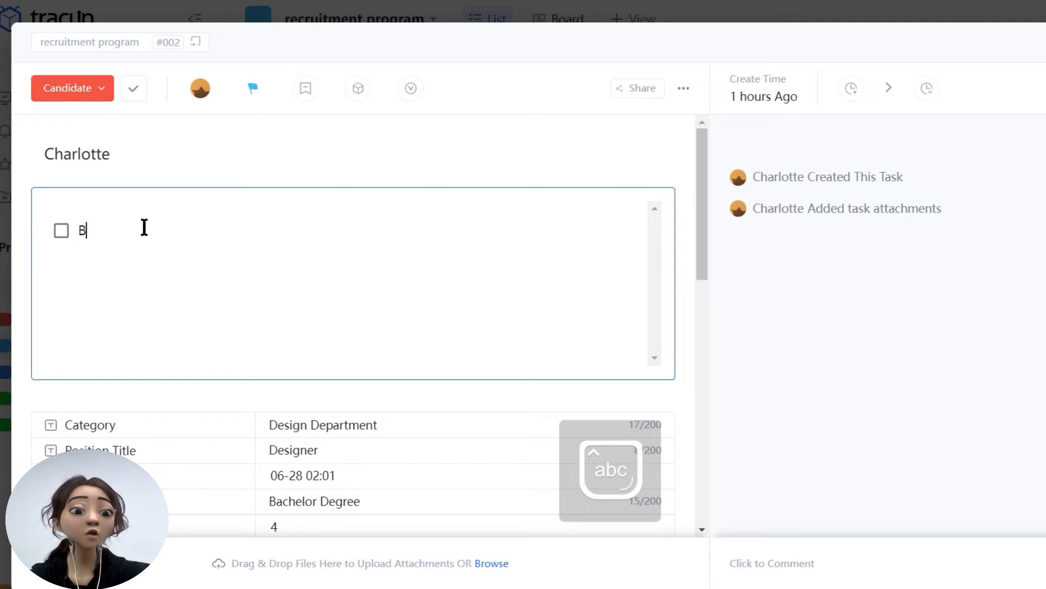
key("BackSpace")
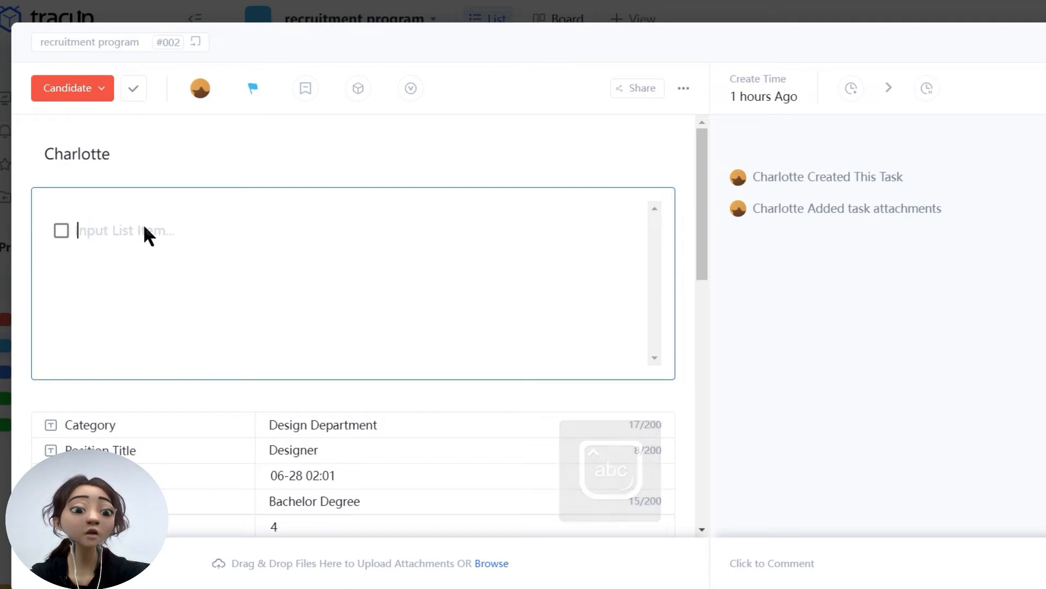
type("Cann")
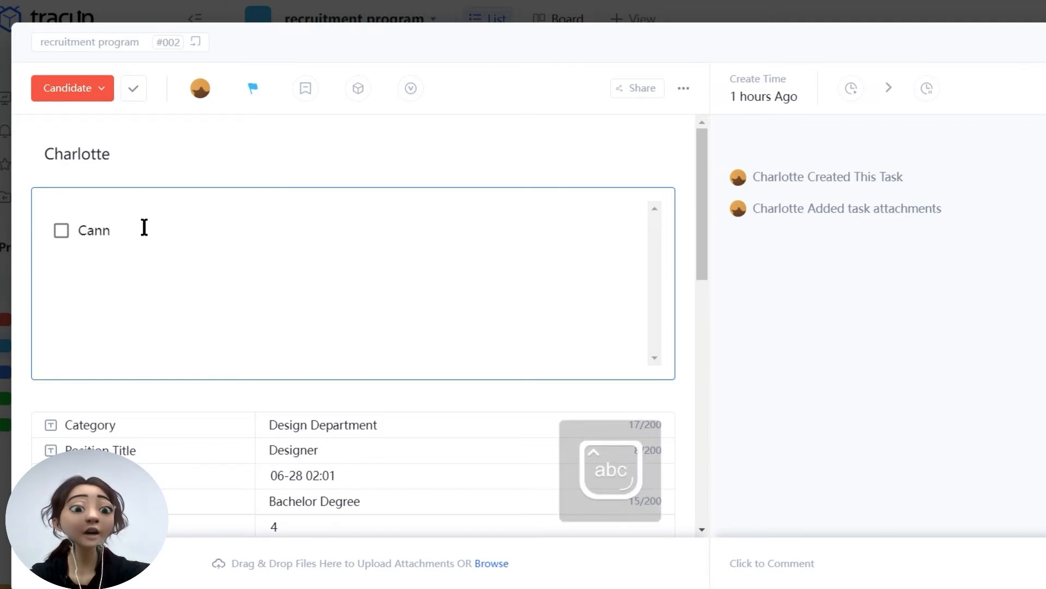
type("ot beloe")
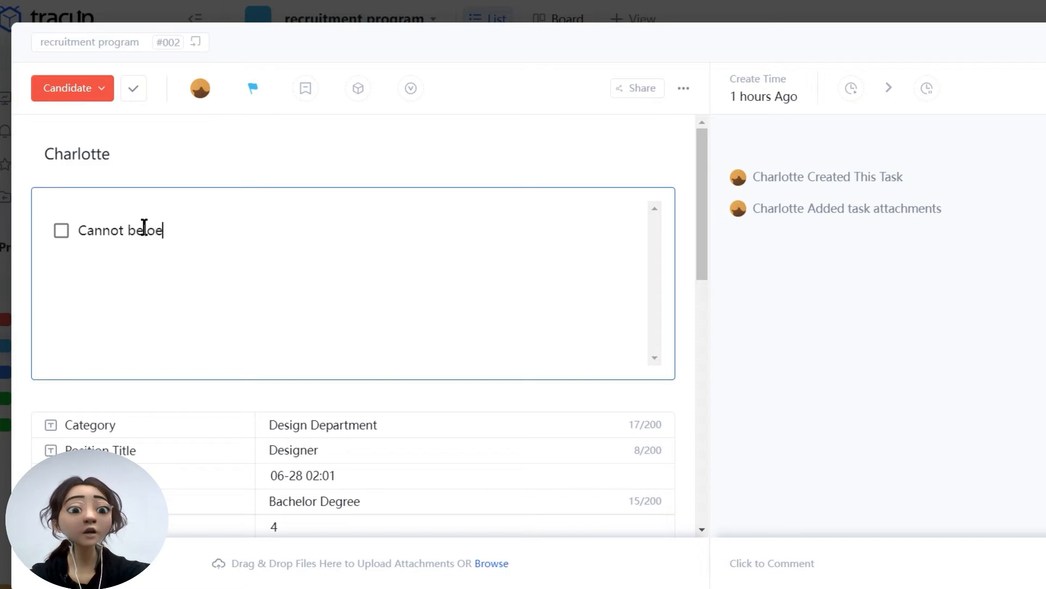
key("BackSpace")
type("w ")
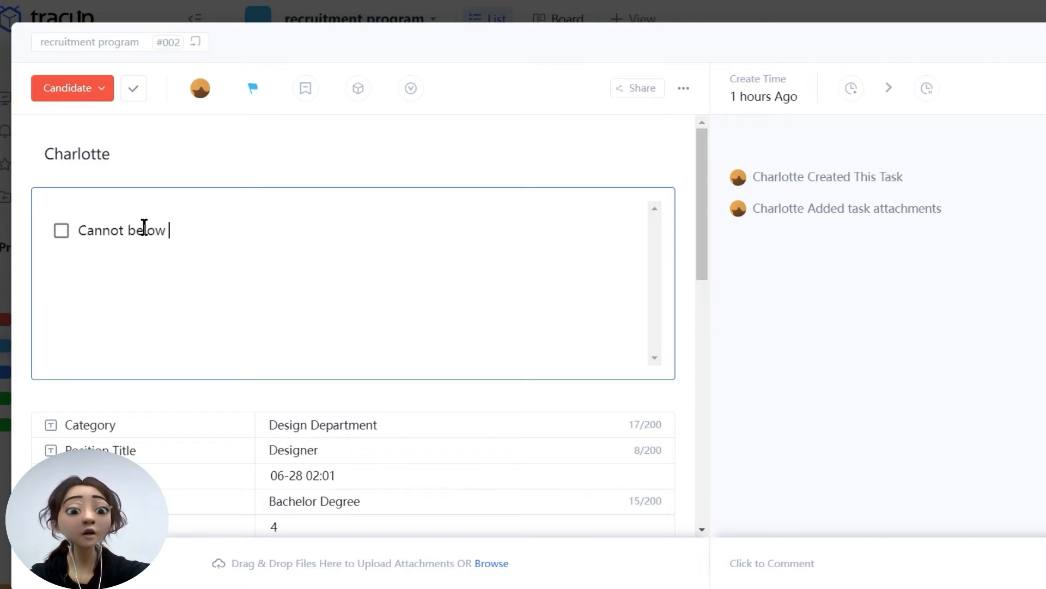
type("Bache")
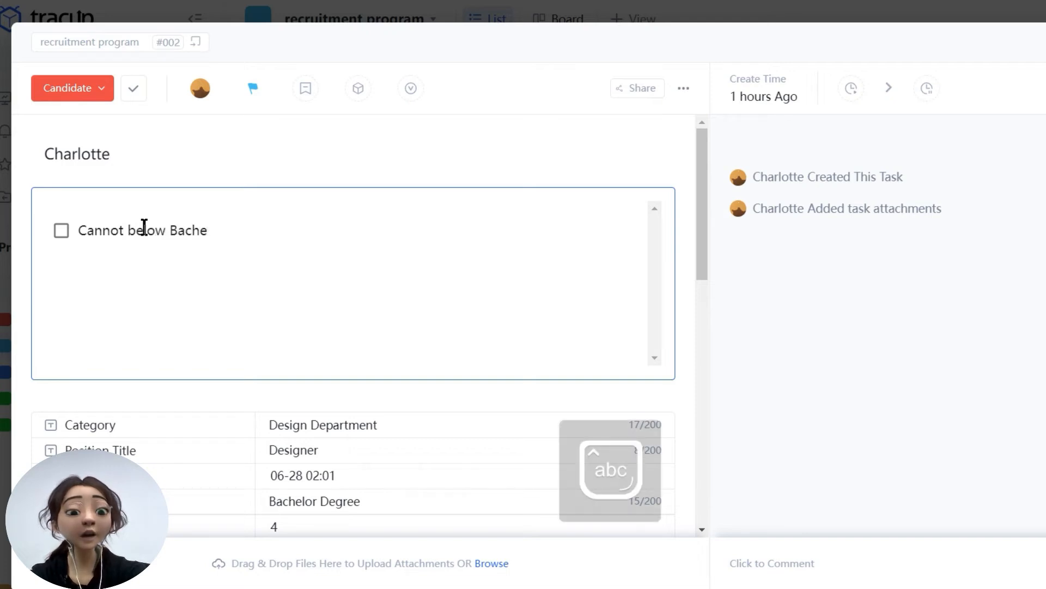
type("lor ")
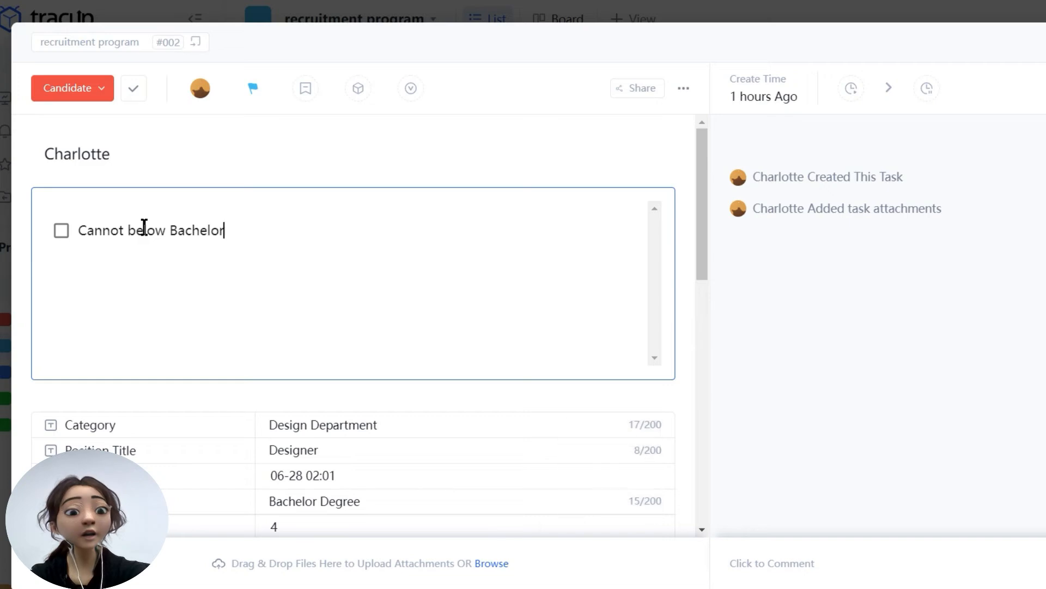
type("Degree")
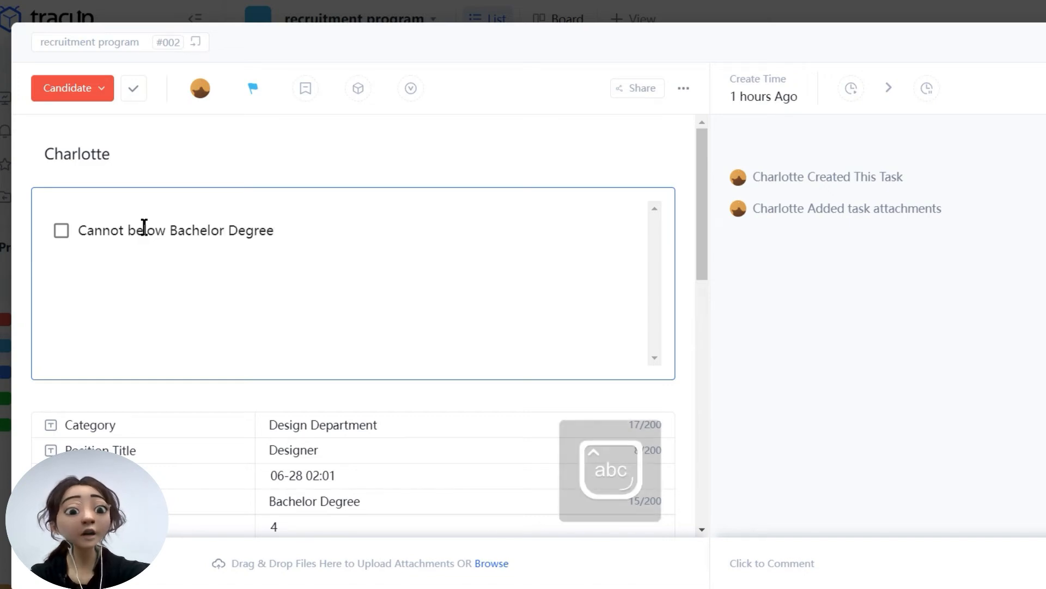
key("Return")
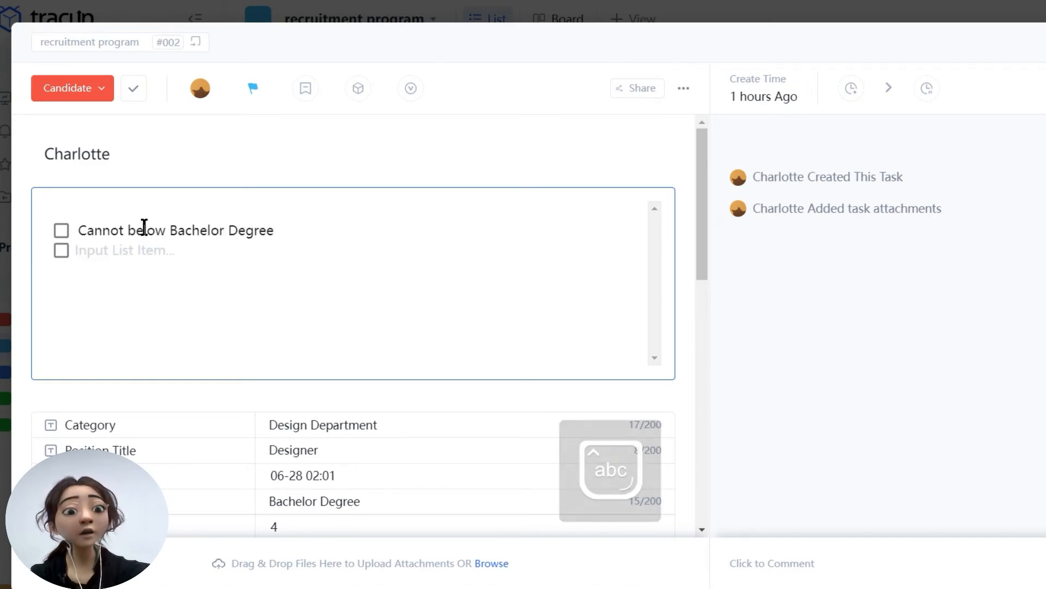
left_click(61, 232)
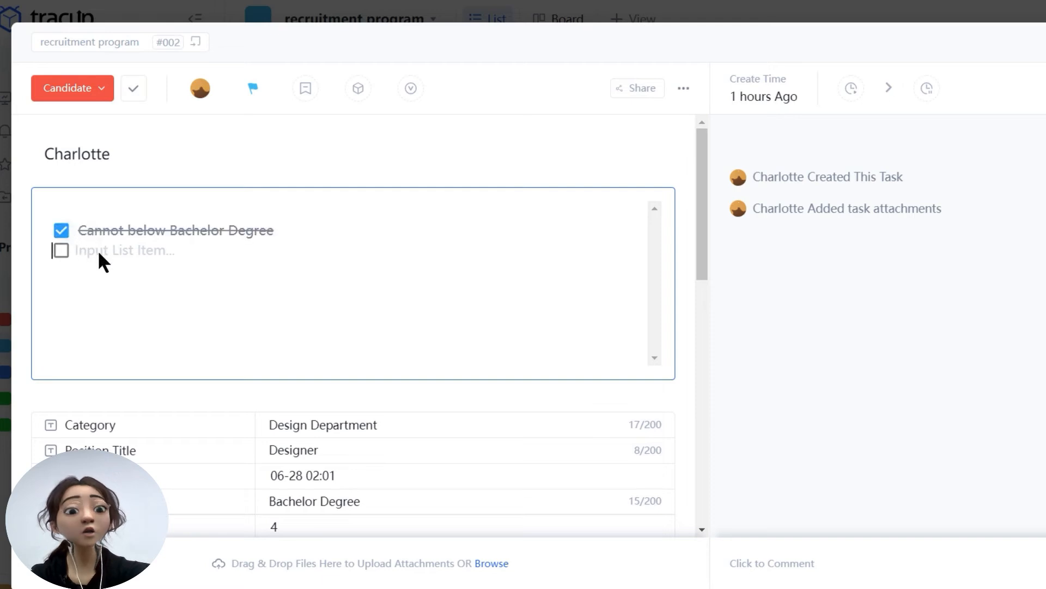
Step: Enter "Not limited in gender" as the second checklist item and tick it
left_click(120, 260)
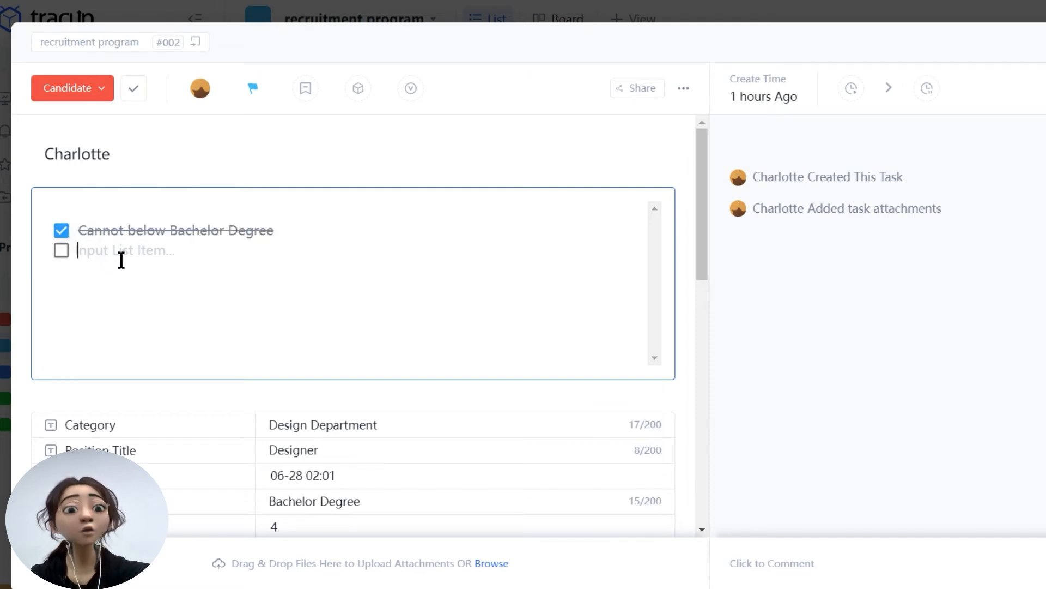
type("Not ")
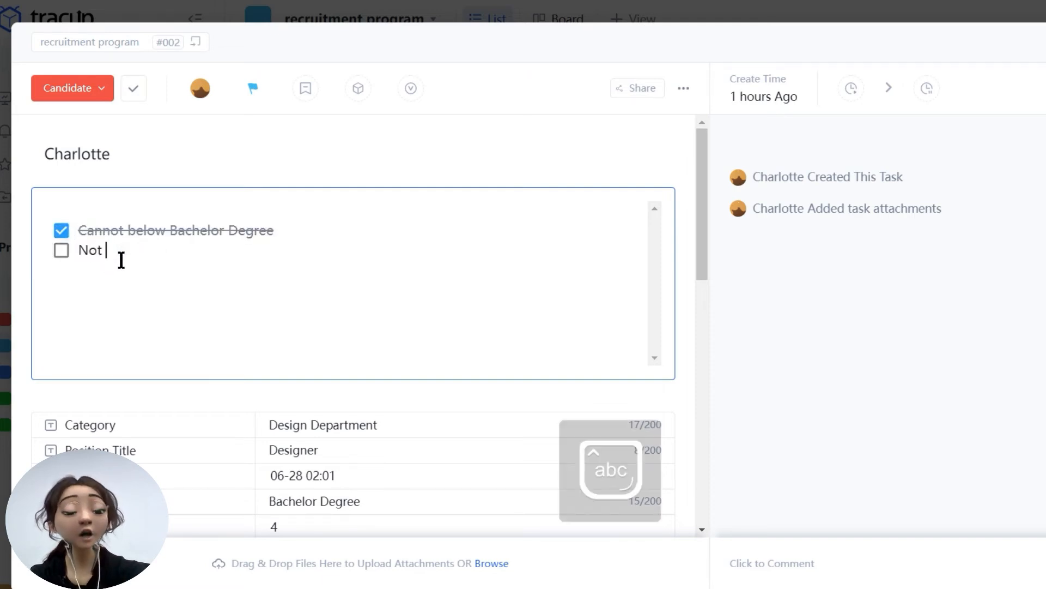
type("limited in ")
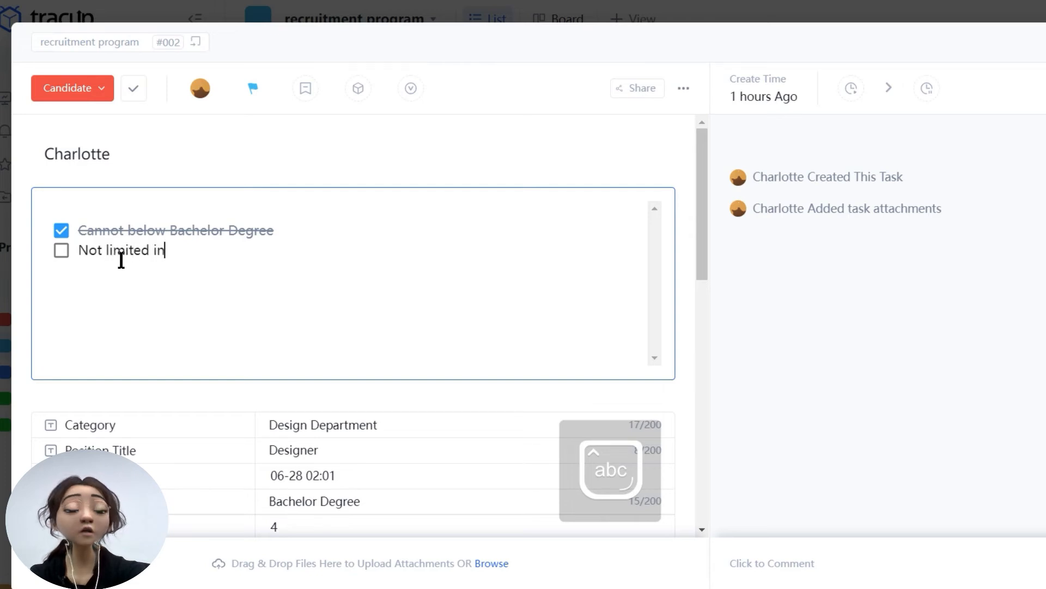
type("gender")
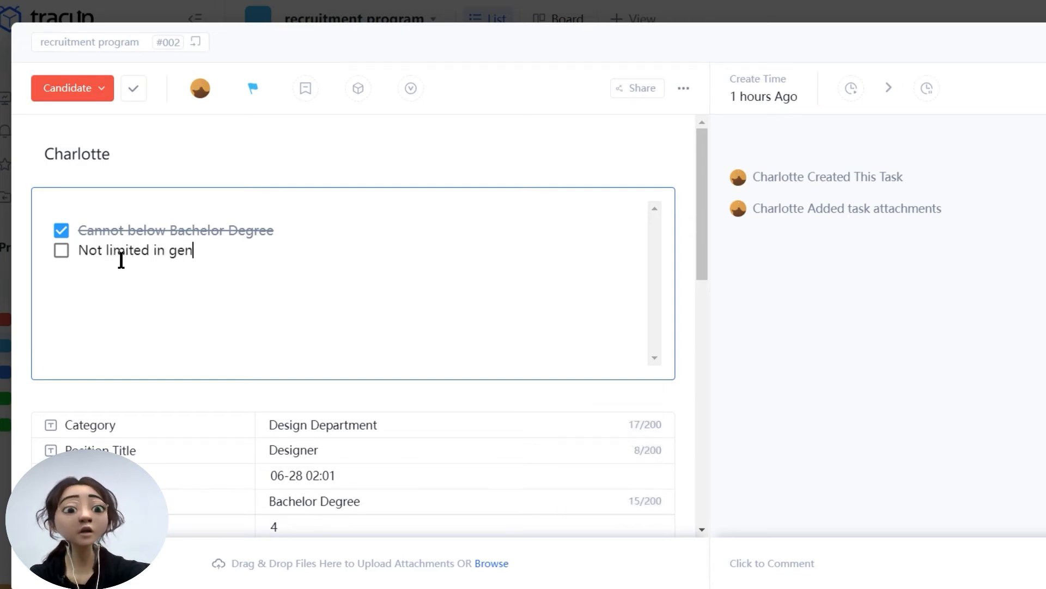
left_click(64, 251)
Step: Add an empty third item to the description's checklist and leave its checkbox unticked
left_click(263, 252)
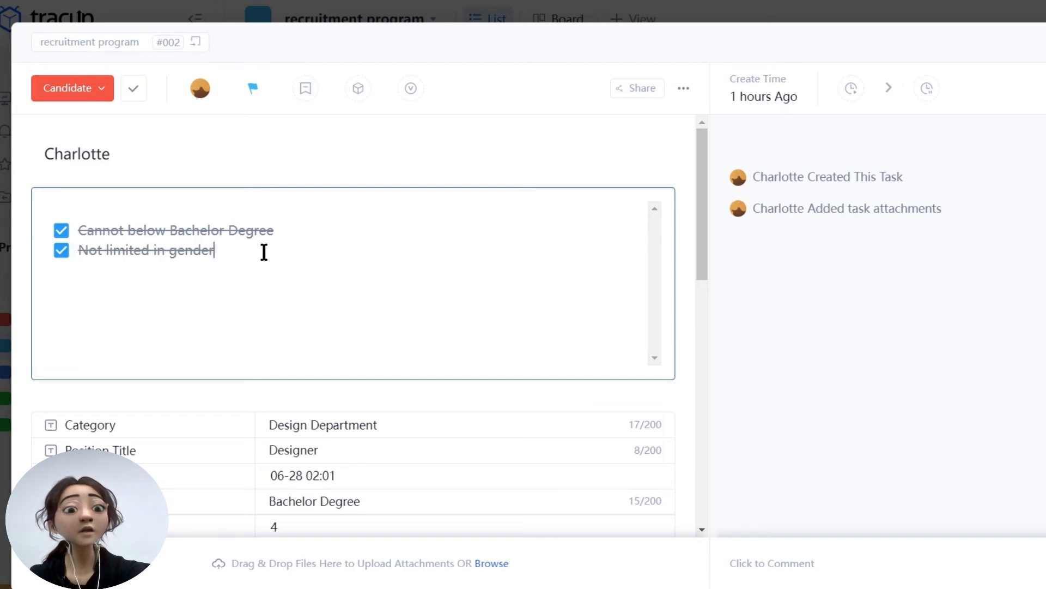
key("Return")
scroll(264, 250, "down", 2)
scroll(264, 250, "up", 2)
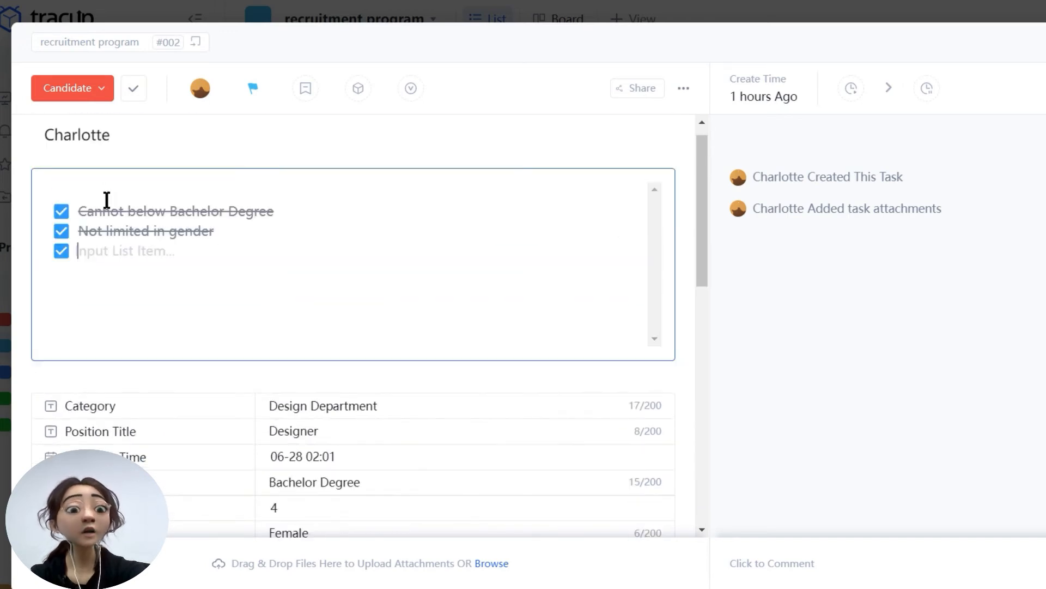
left_click(61, 269)
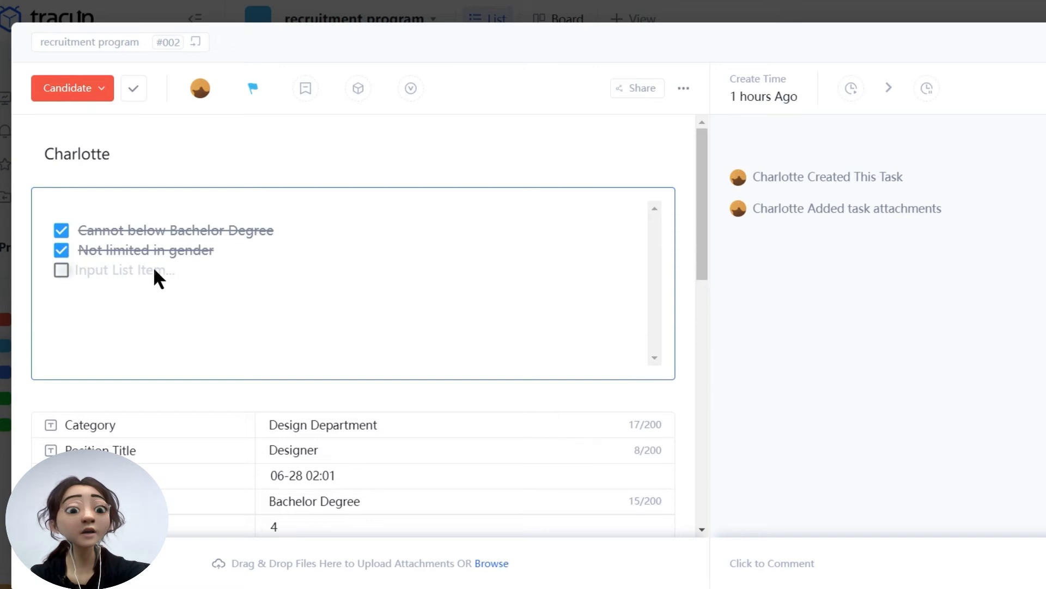
left_click(101, 264)
scroll(180, 280, "down", 2)
scroll(145, 317, "up", 2)
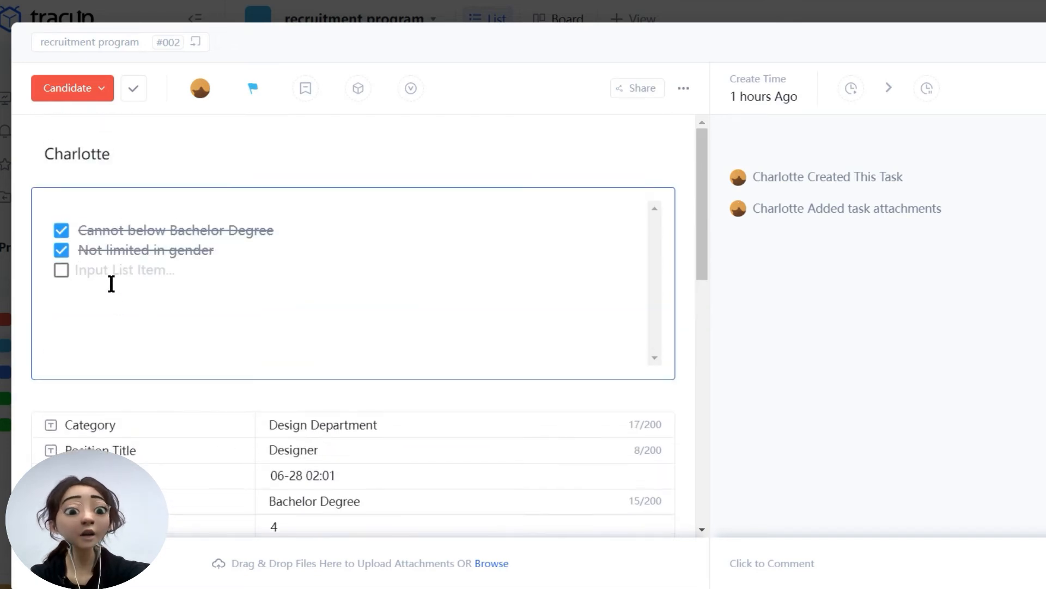
Step: Enter "At least have 4 years experience" as the third checklist item in the task's description
type("At le")
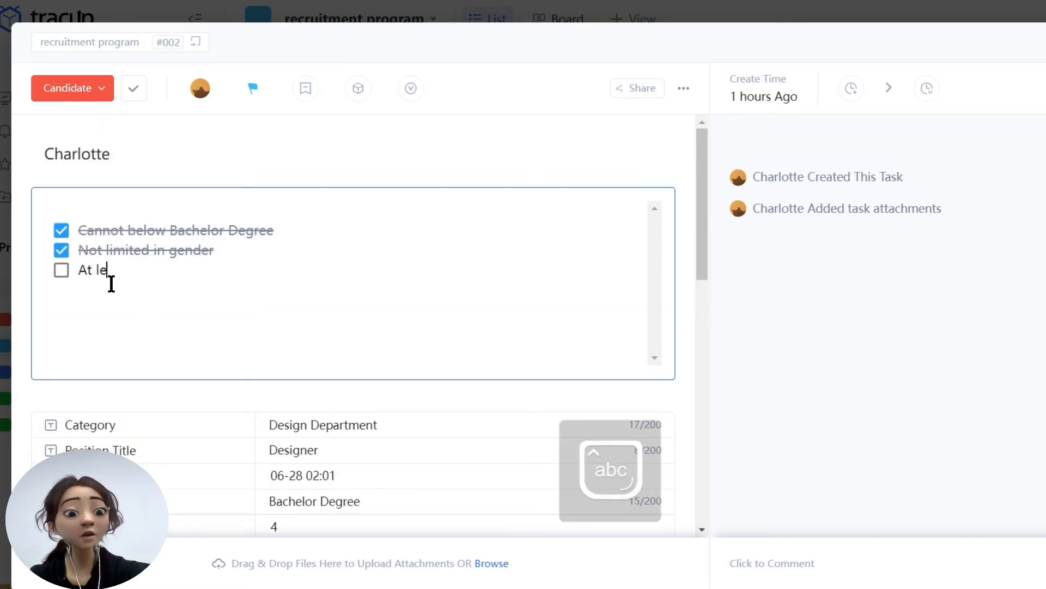
type("ast have ")
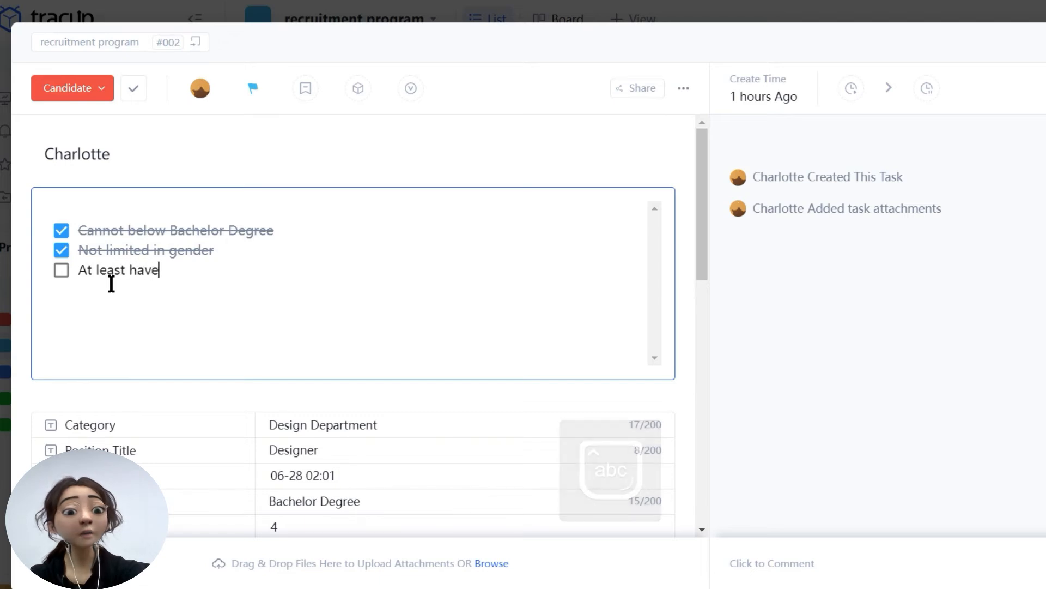
type("4 ")
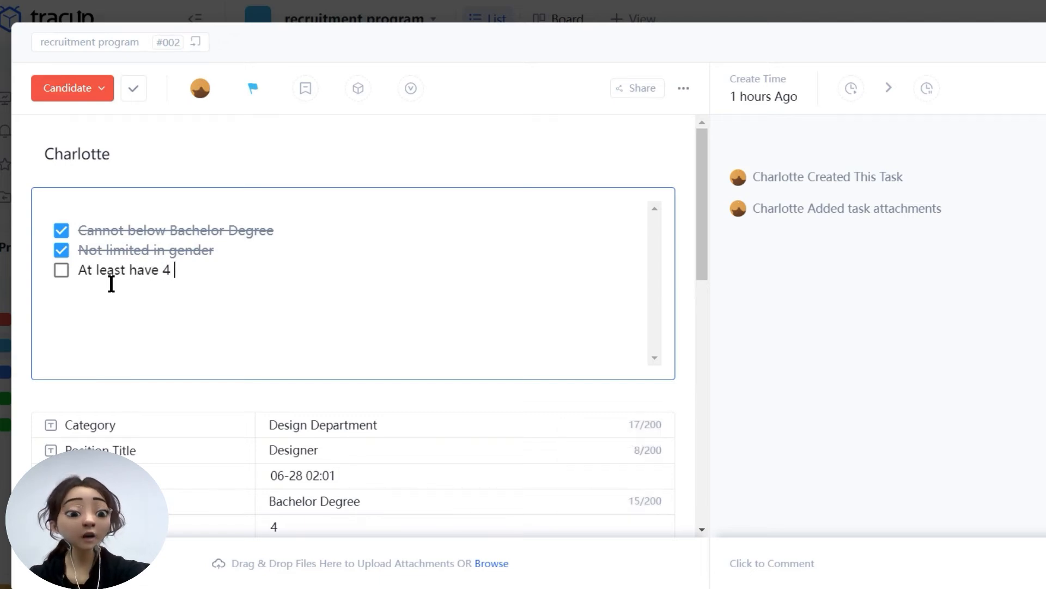
type("years ")
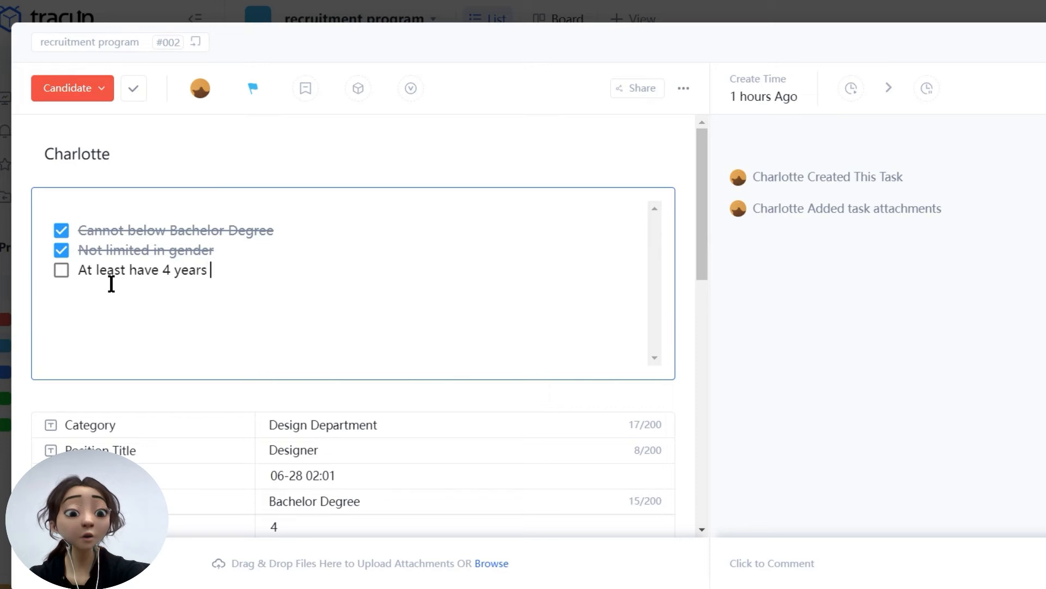
type("experied")
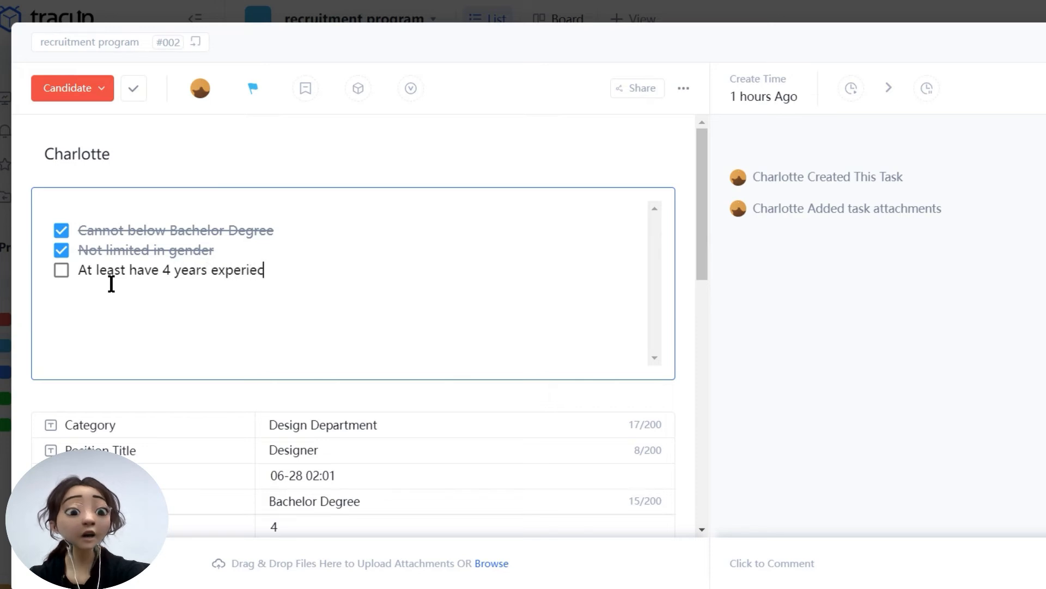
key("BackSpace")
type("nce in")
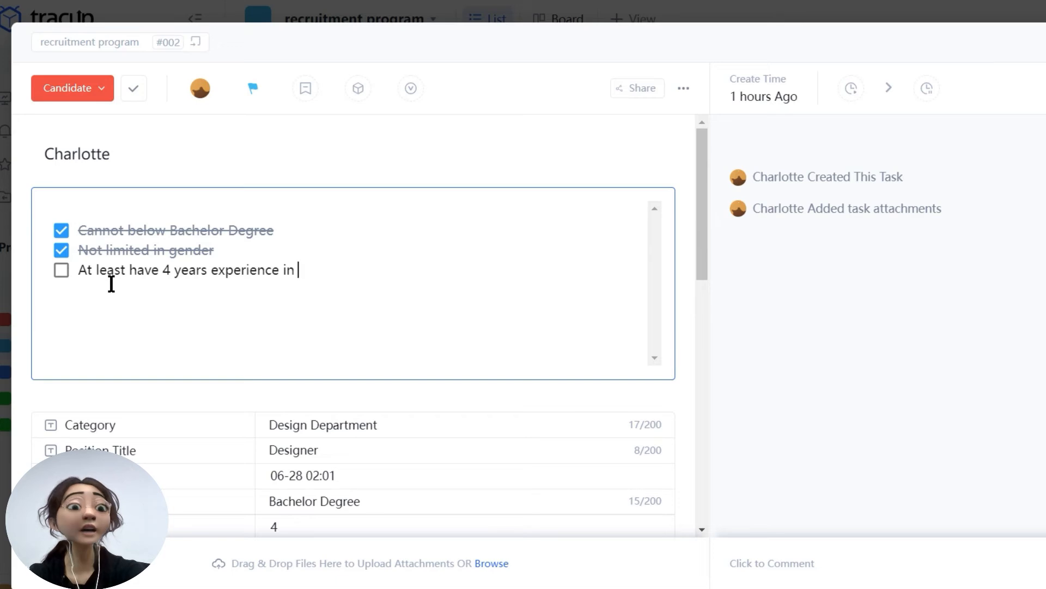
key("BackSpace")
key("BackSpace")
key("BackSpace")
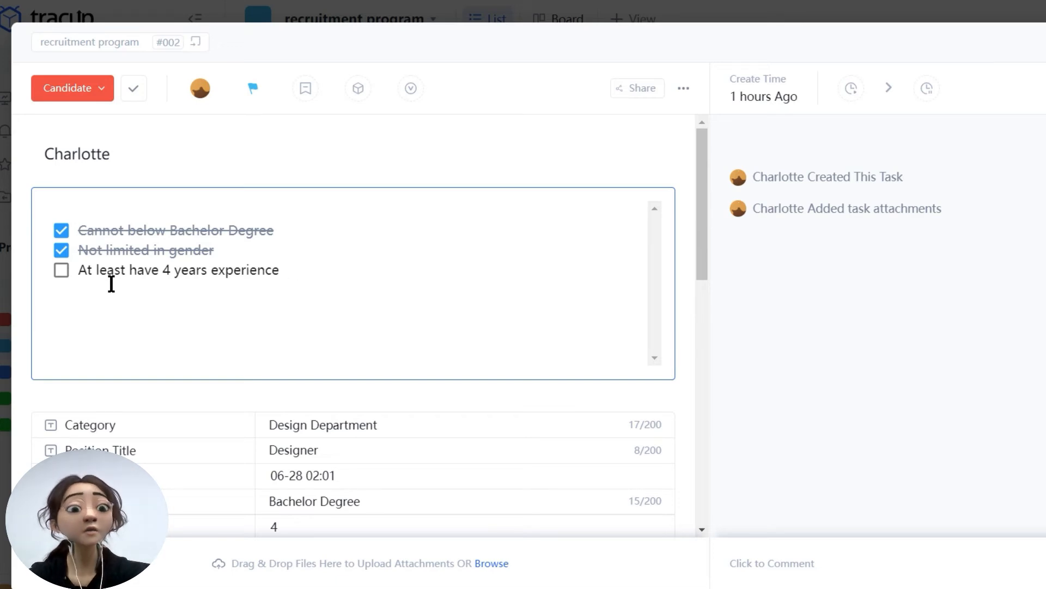
Step: Reword the third checklist item to "At least have 4 years work experiment" and tick it
left_click(213, 270)
type("wo")
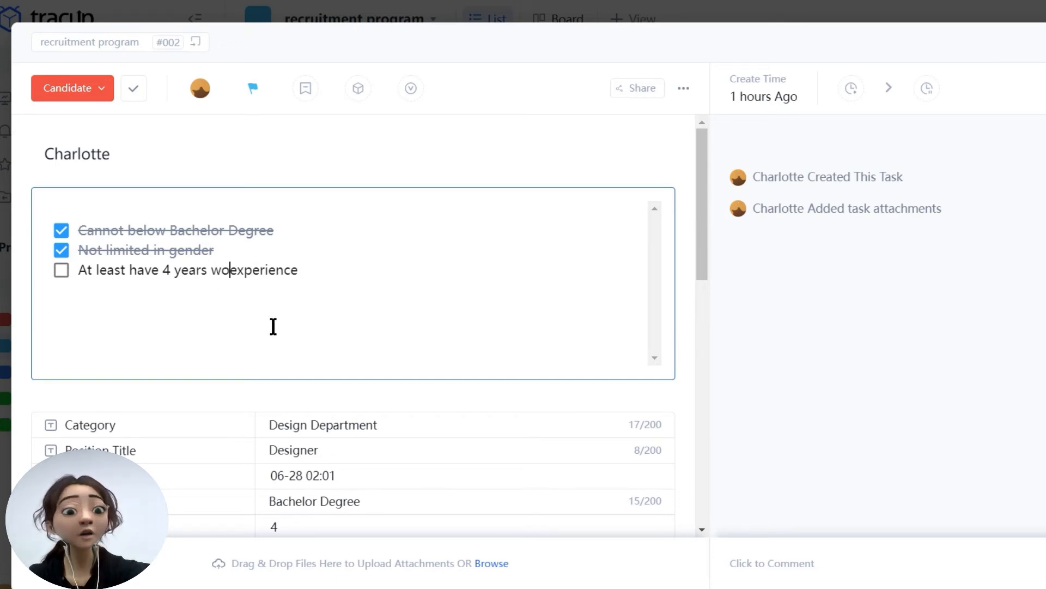
type("rk")
left_click(336, 275)
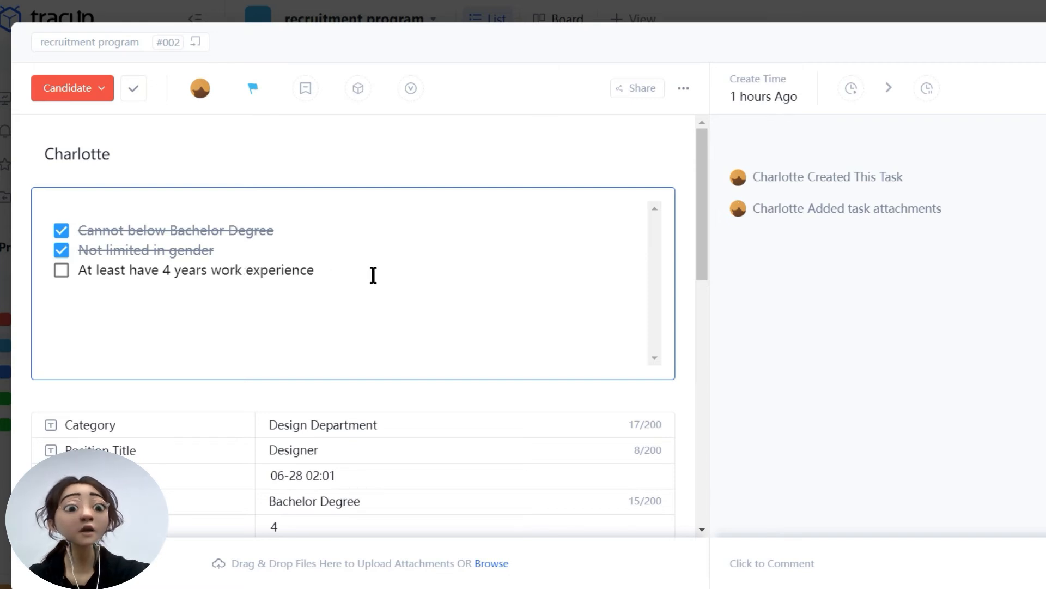
key("BackSpace")
key("BackSpace")
key("BackSpace")
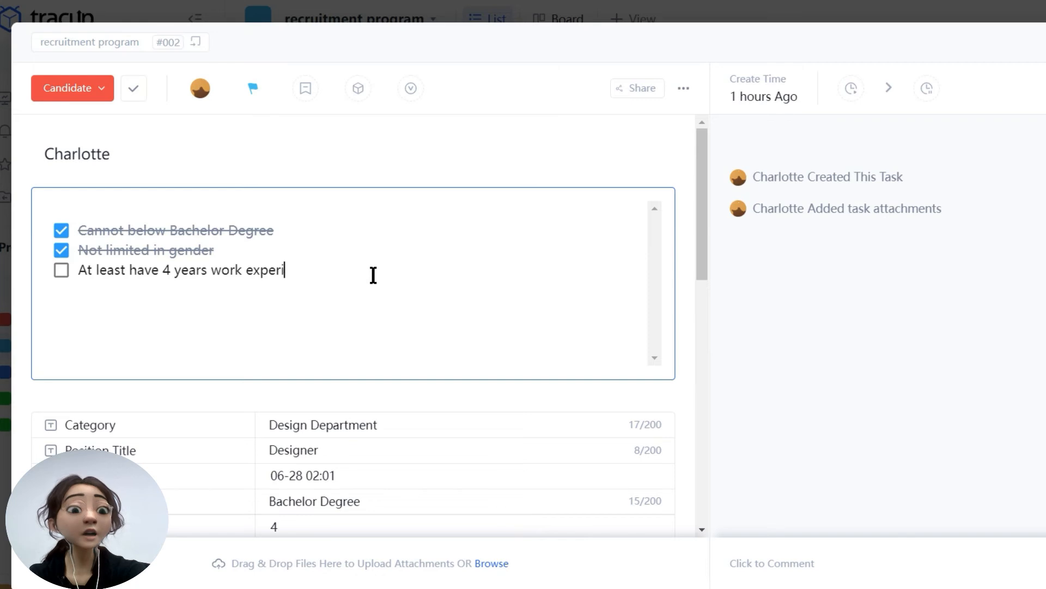
type("ment")
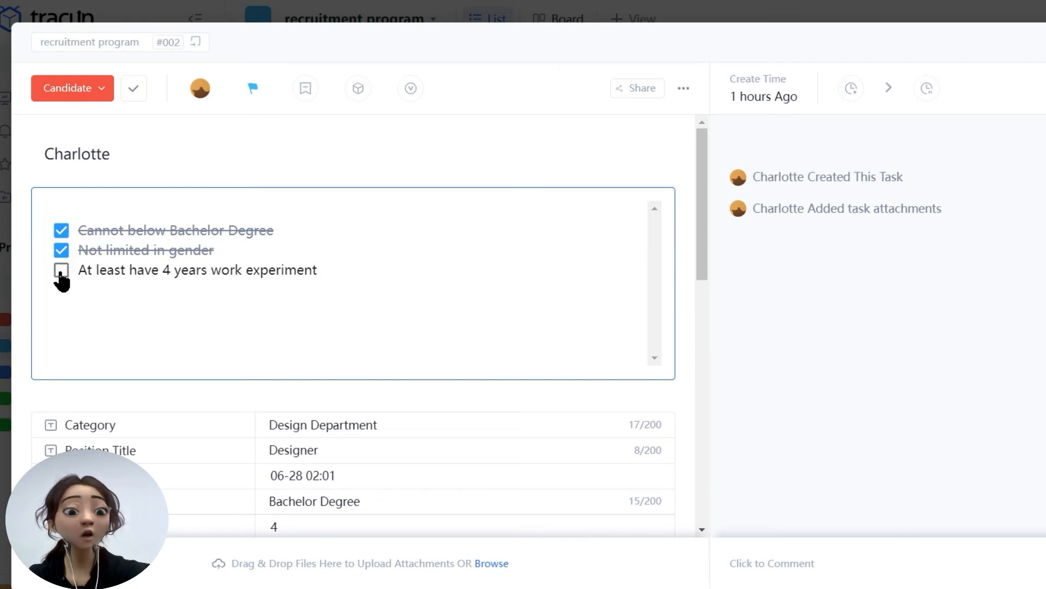
left_click(61, 269)
Step: Add a fourth checklist item reading "other requirement for this job position" below the work requirement
scroll(252, 210, "down", 1)
scroll(275, 245, "down", 1)
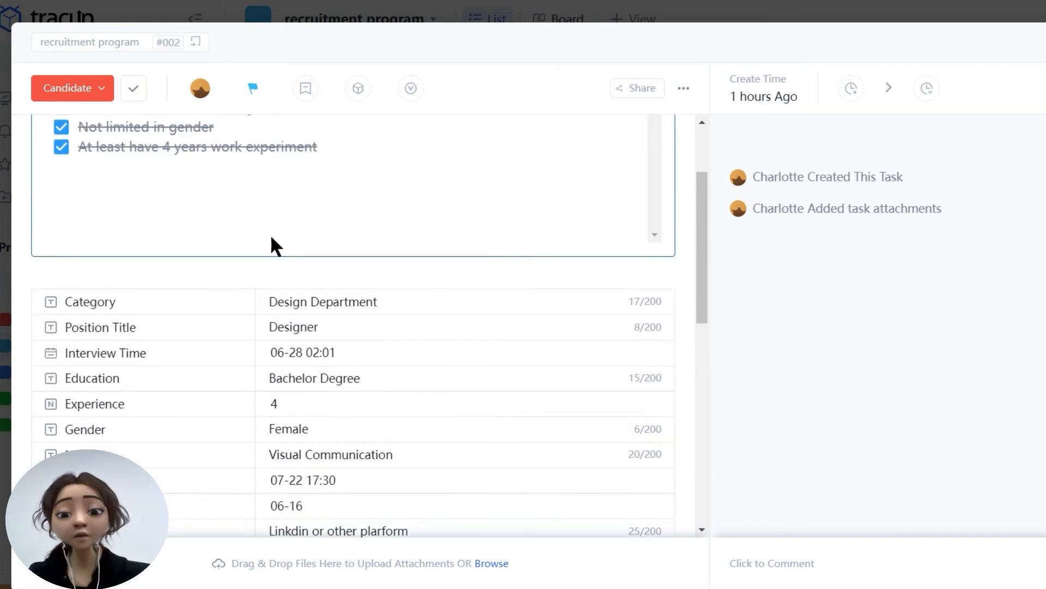
left_click(386, 135)
key("Return")
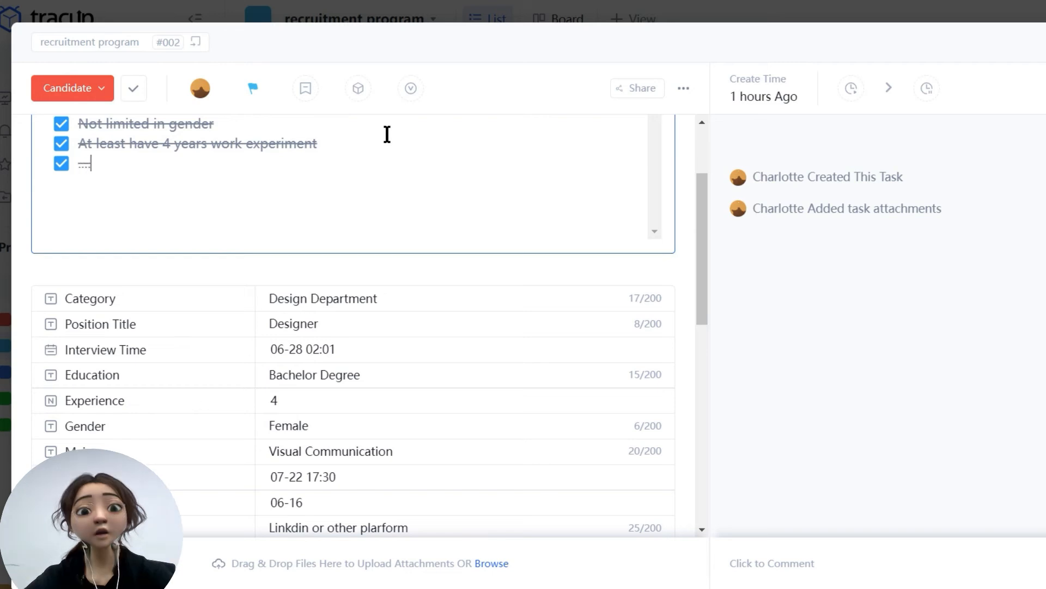
type("oth")
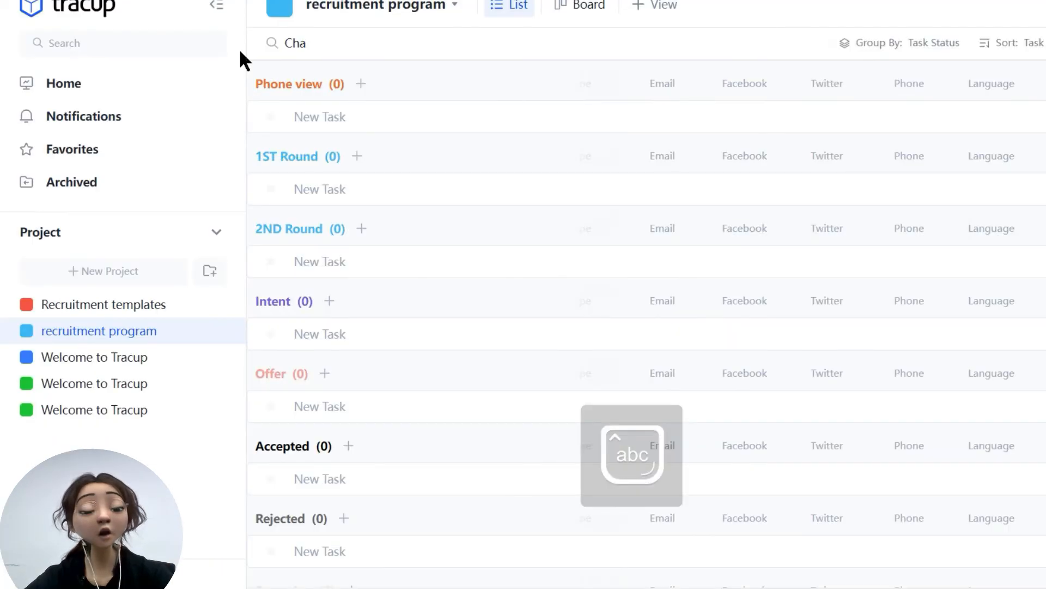
Step: Search the project's tasks for the candidate's name, open task #002 under Offer and set its type to Designer
type("rlotte")
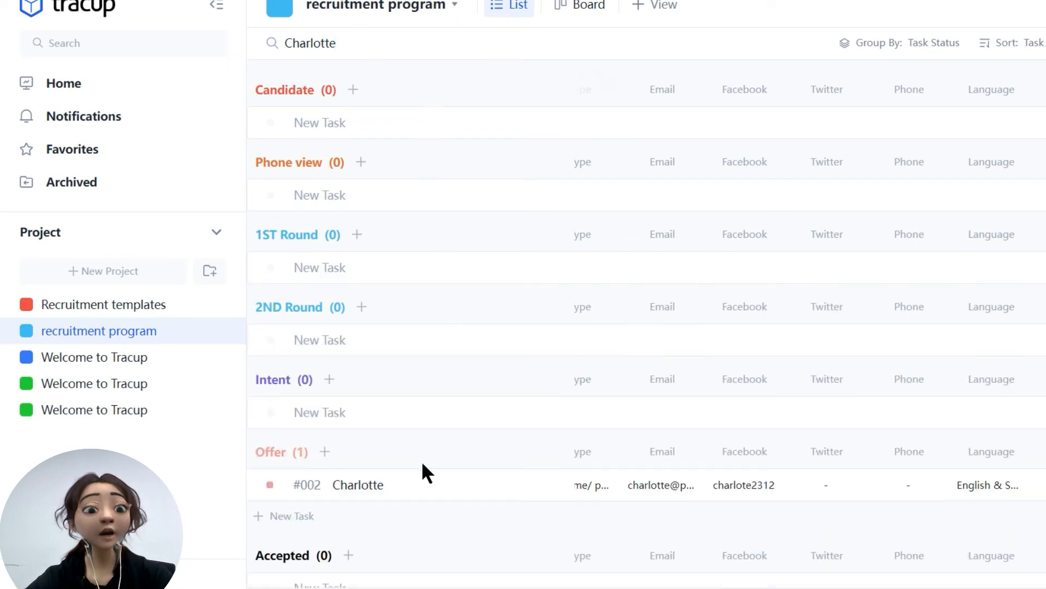
scroll(398, 373, "down", 3)
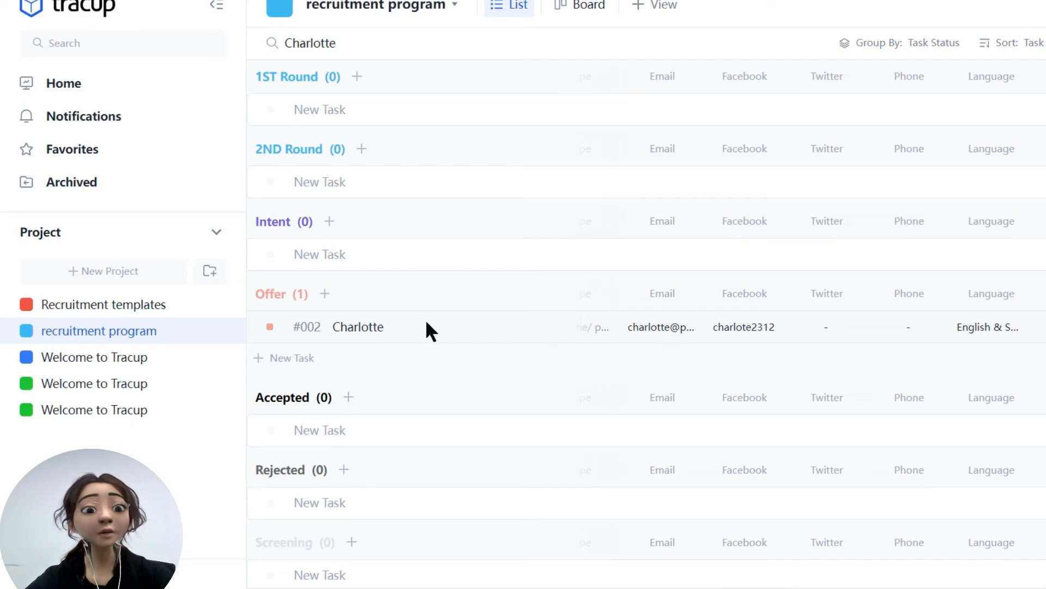
left_click(374, 326)
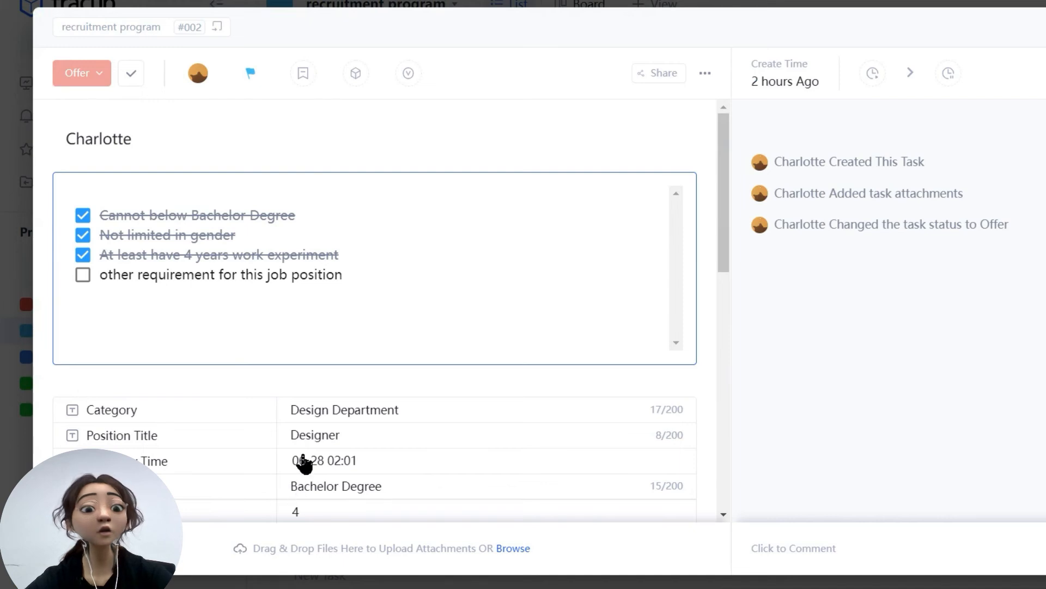
left_click(303, 73)
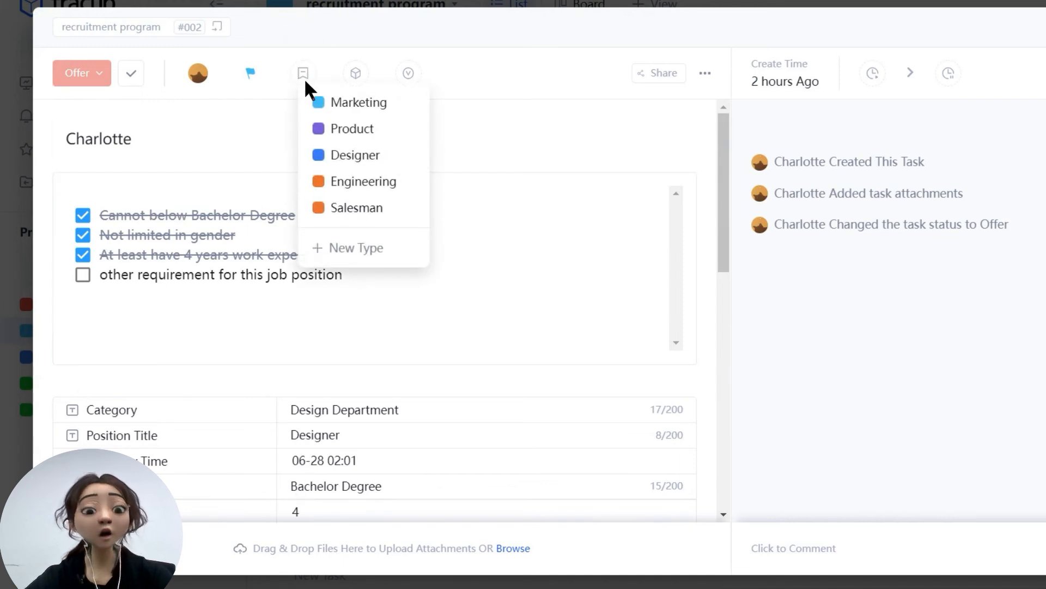
left_click(368, 157)
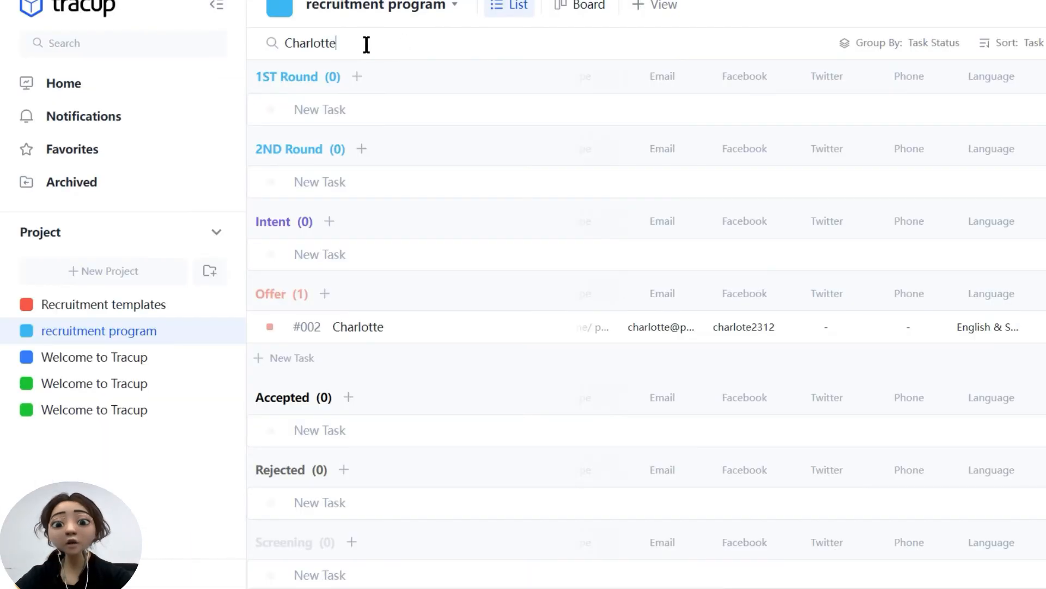
Step: Examine the task list's columns and the complete list of custom fields, covering the text, number, date and URL types
left_click_drag(367, 44, 116, 50)
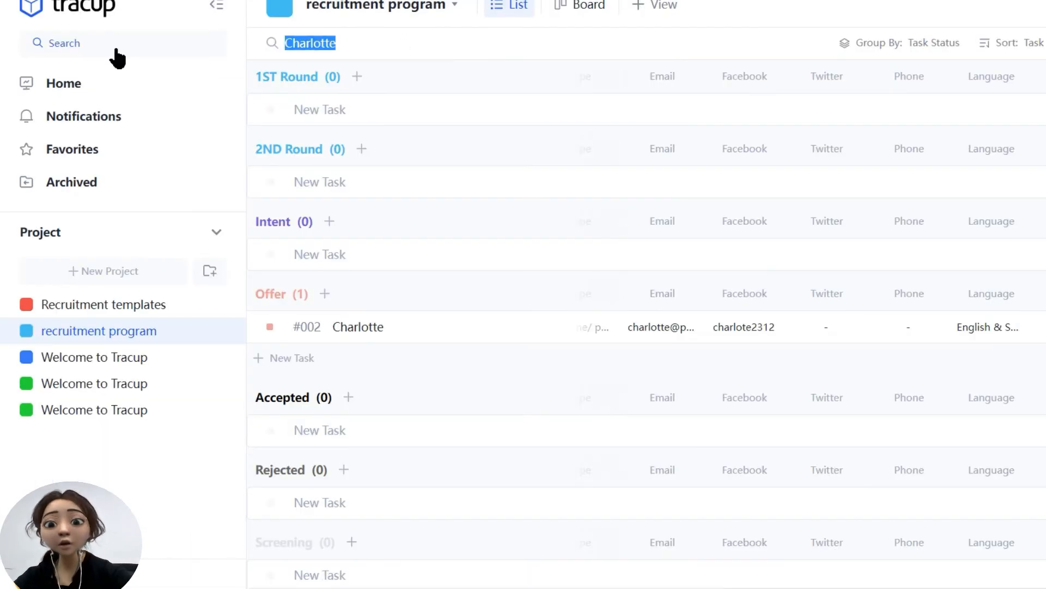
left_click_drag(741, 587, 390, 587)
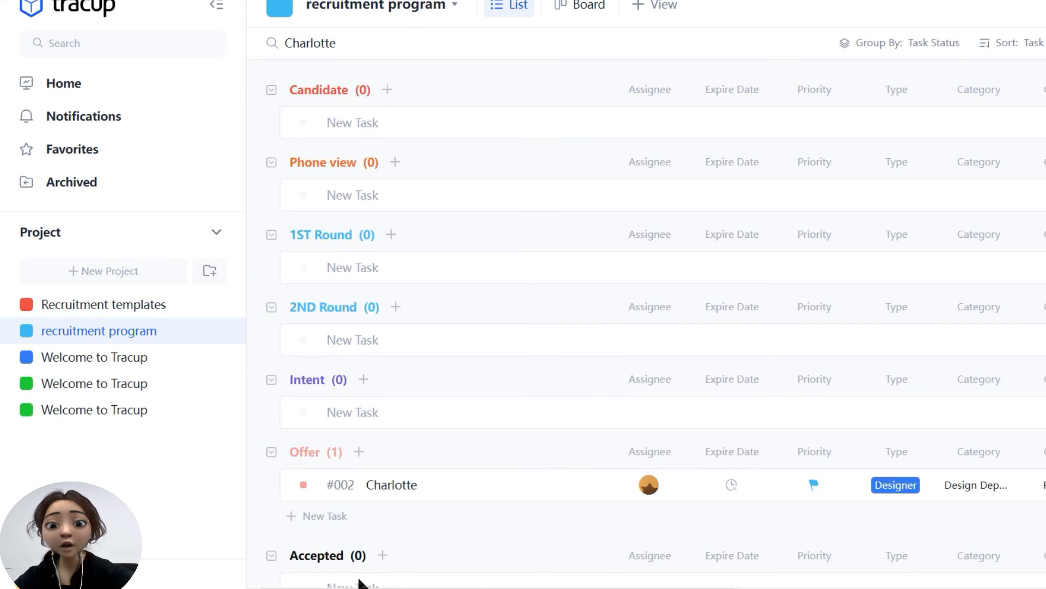
left_click_drag(390, 587, 1038, 586)
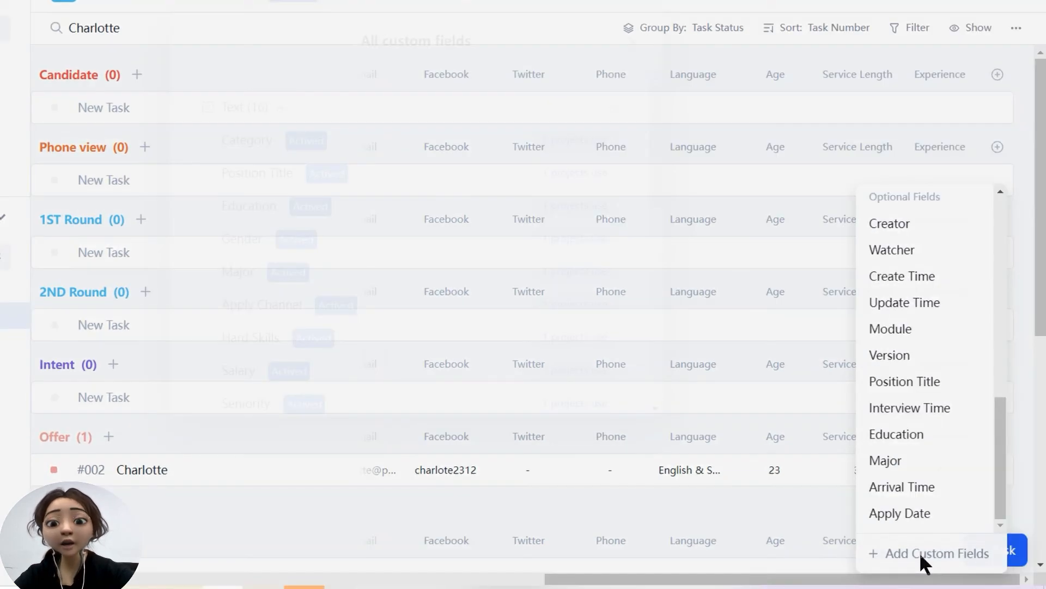
left_click(921, 553)
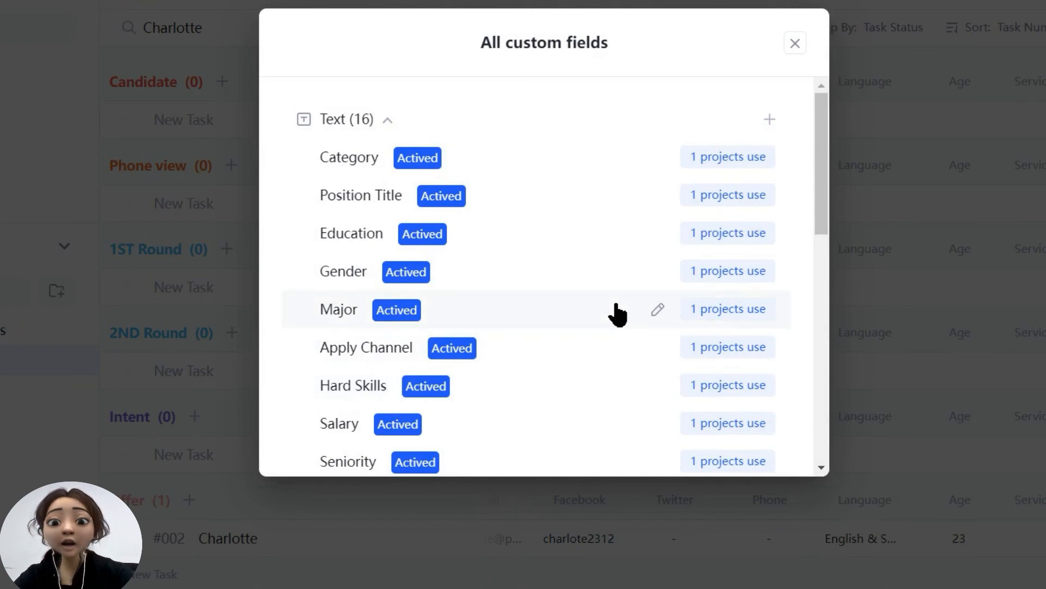
scroll(618, 314, "down", 8)
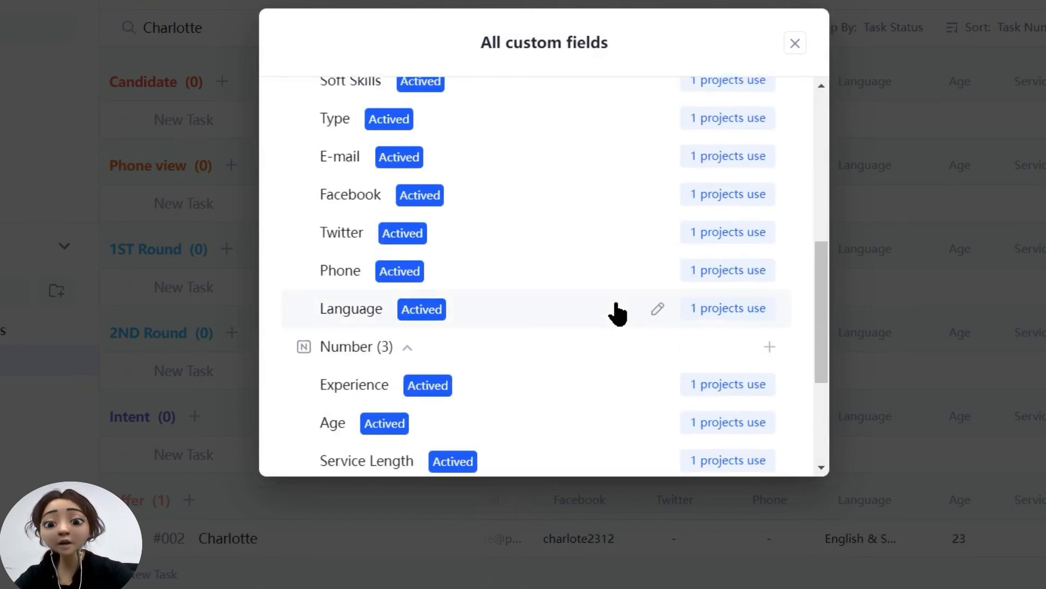
scroll(617, 314, "down", 4)
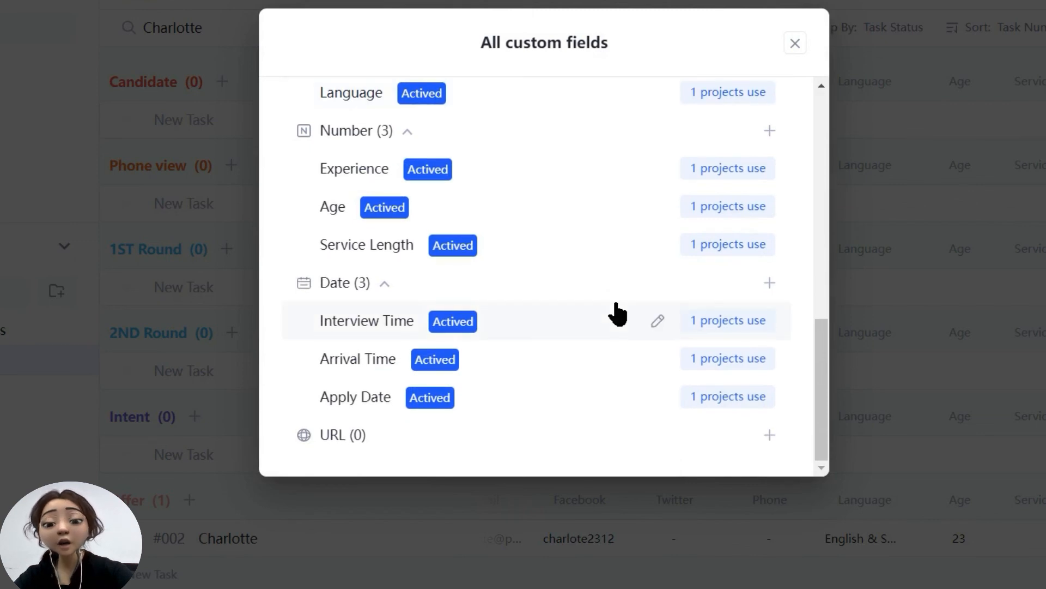
scroll(619, 322, "up", 5)
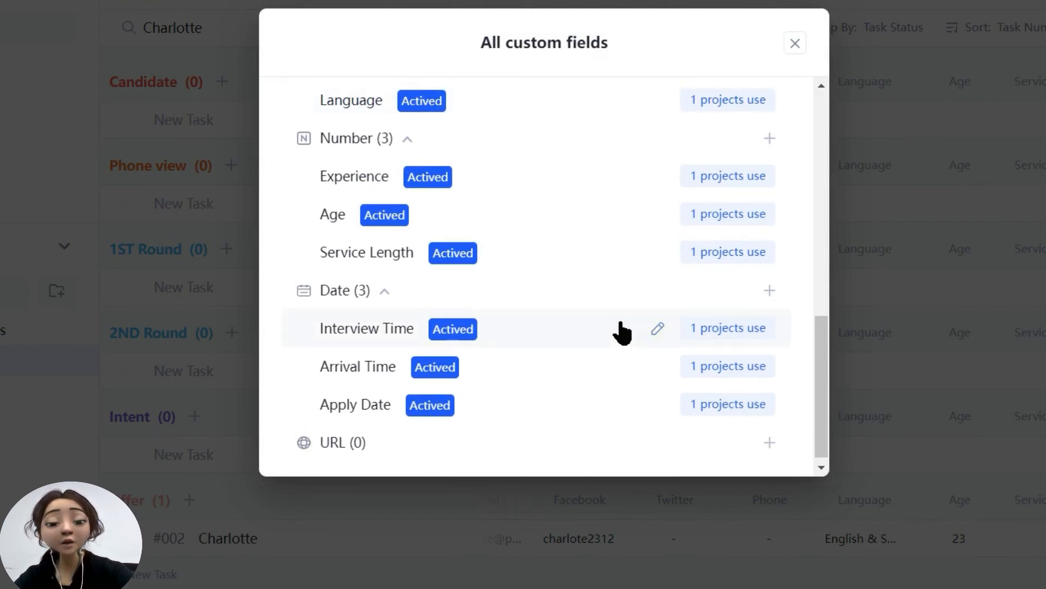
scroll(617, 327, "up", 6)
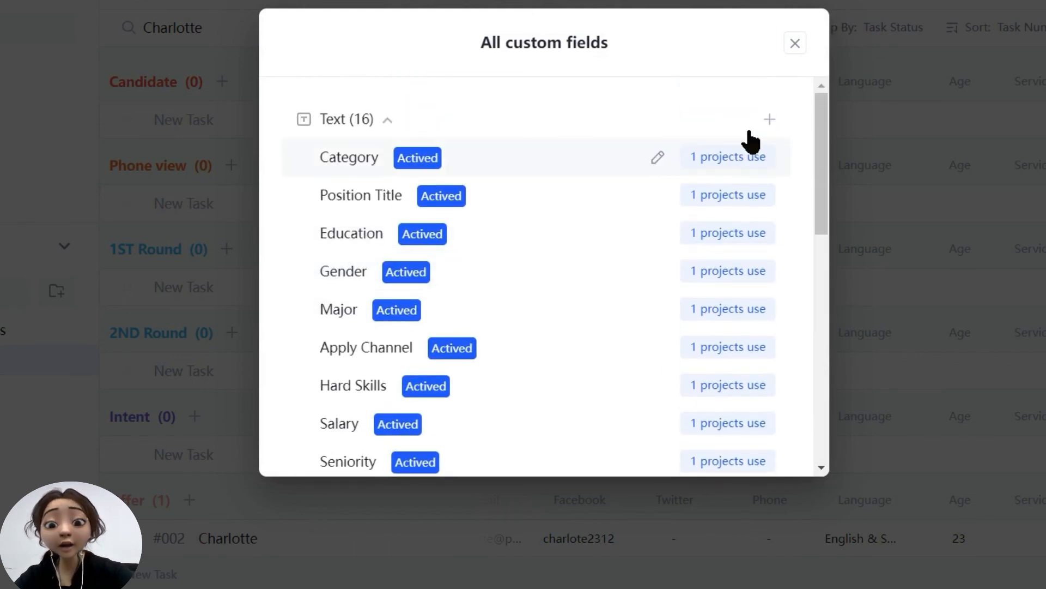
left_click(792, 45)
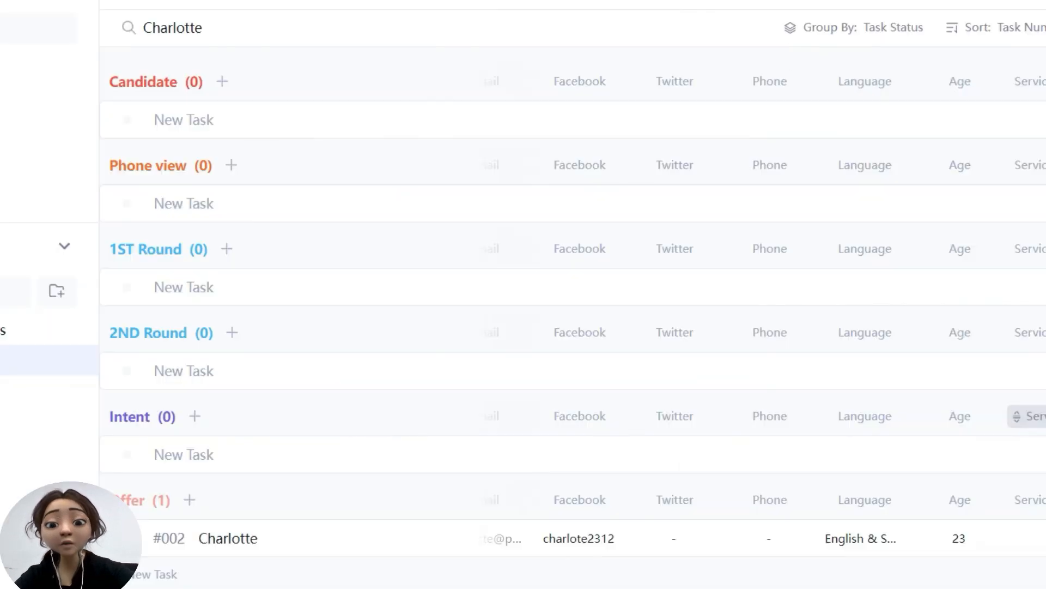